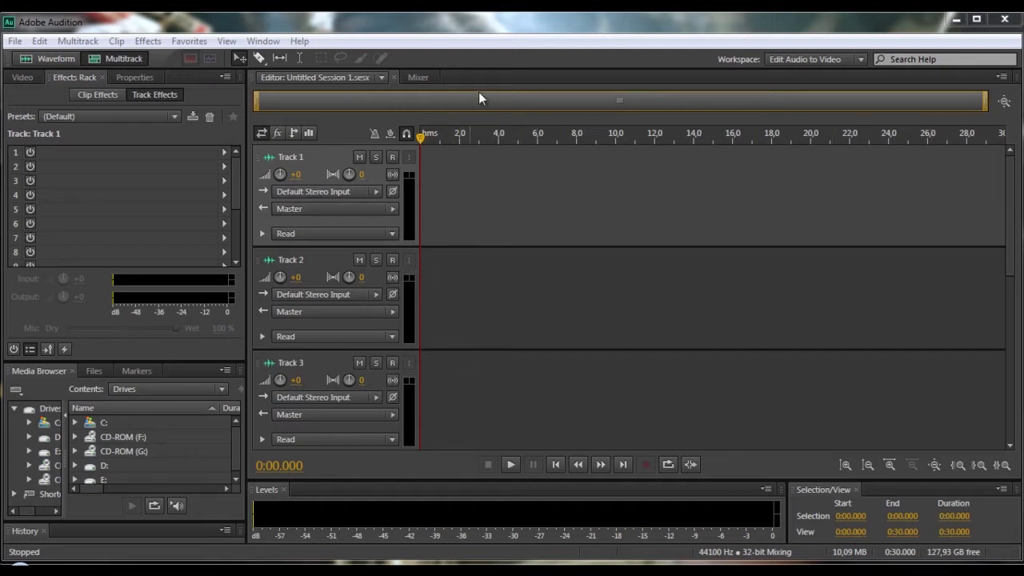
Create a new multitrack session named "Audio 1" with a Stereo master, overwriting the existing session of that name.
{"action": "left_click", "coordinate": [15, 41]}
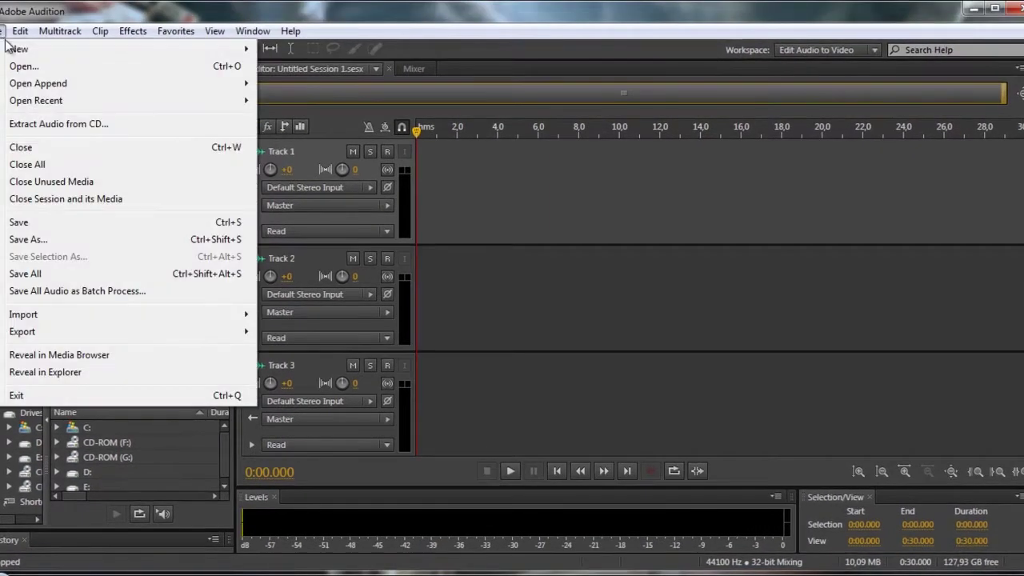
{"action": "mouse_move", "coordinate": [16, 49]}
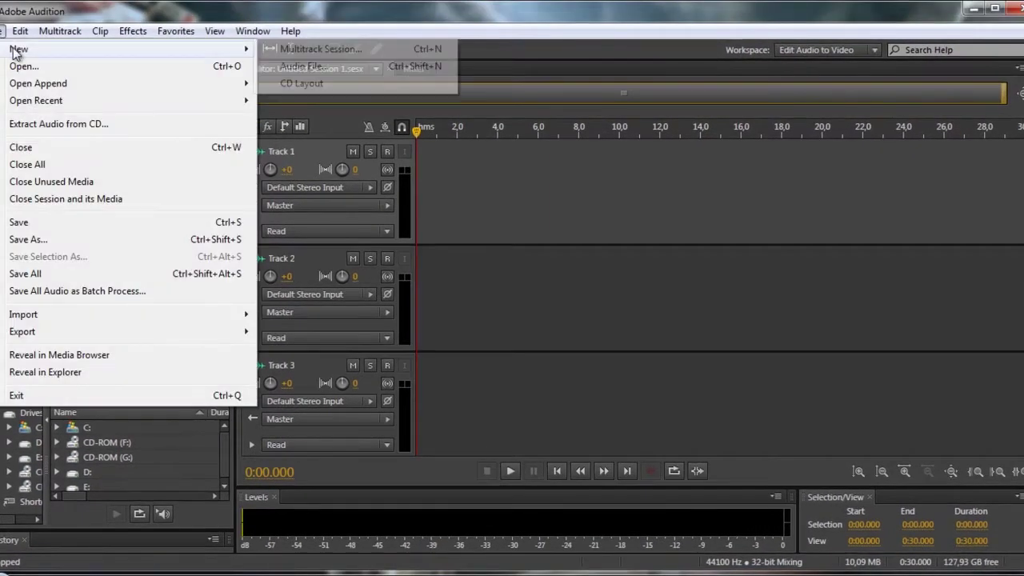
{"action": "left_click", "coordinate": [334, 52]}
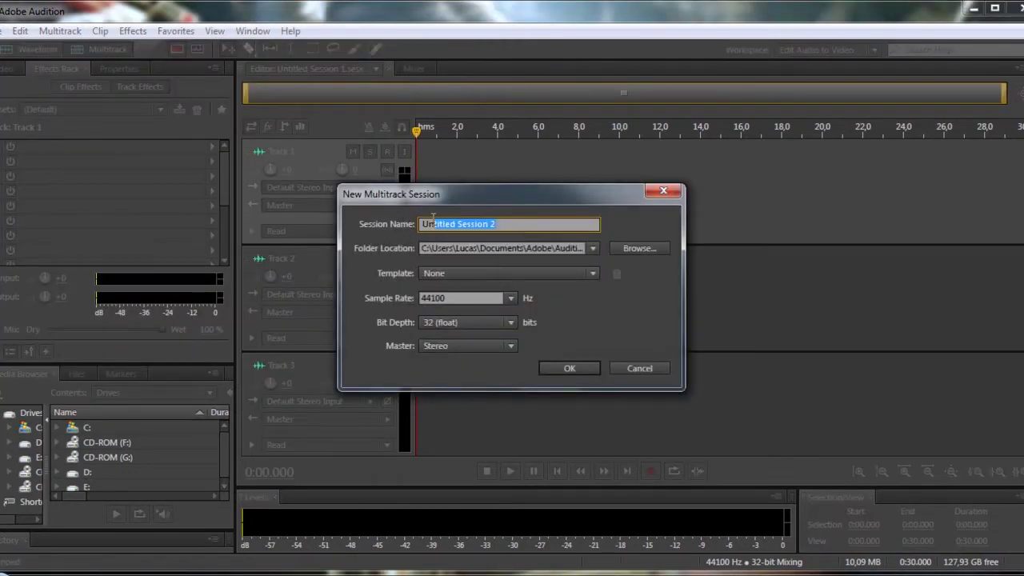
{"action": "key", "text": "BackSpace"}
{"action": "type", "text": "Audio 1"}
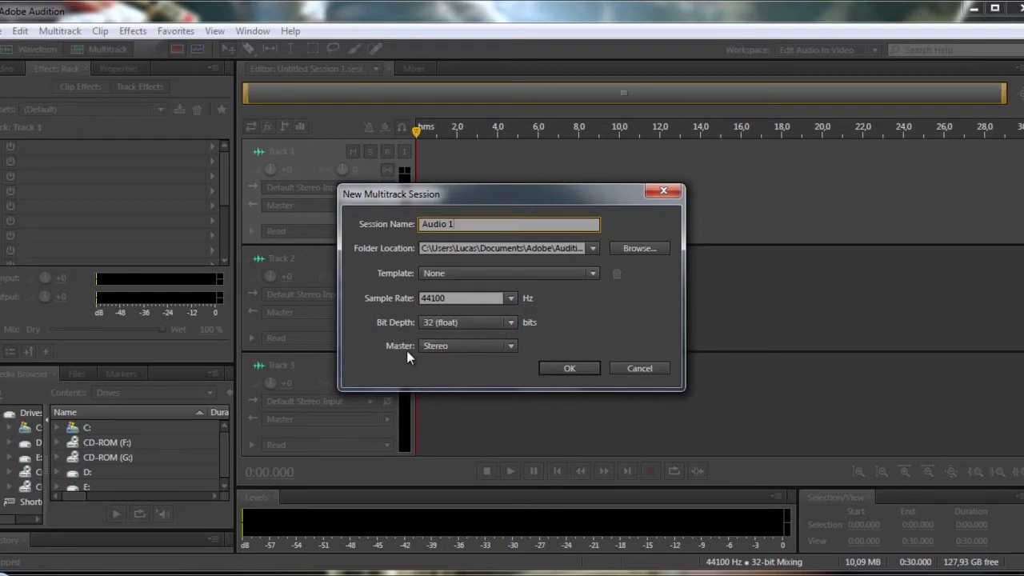
{"action": "left_click", "coordinate": [511, 347]}
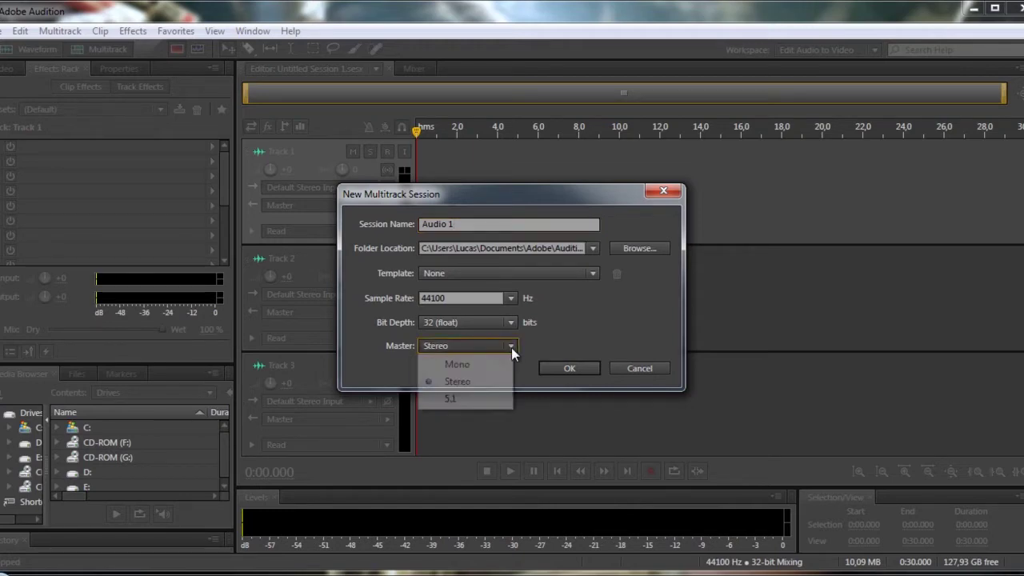
{"action": "left_click", "coordinate": [458, 383]}
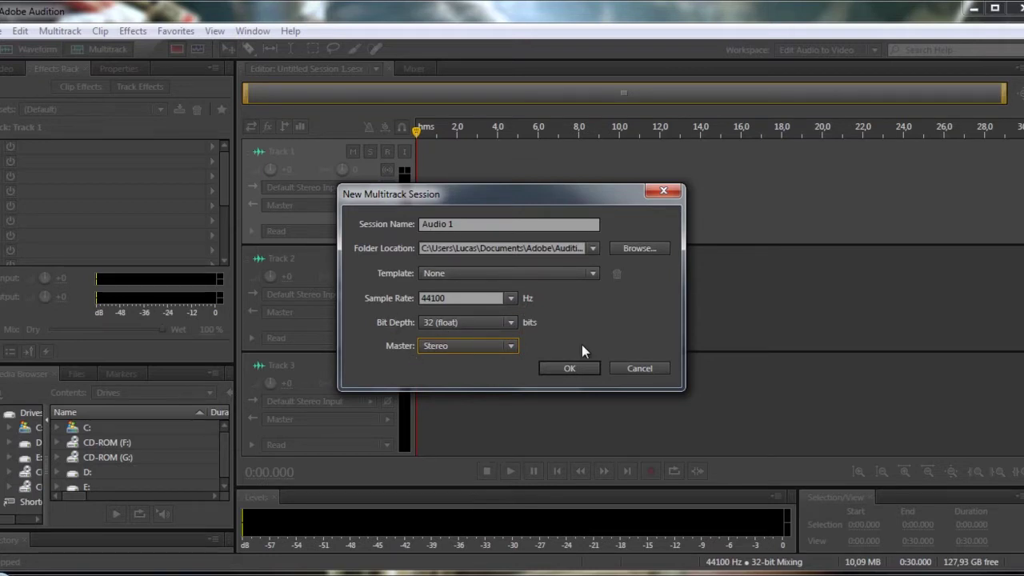
{"action": "left_click", "coordinate": [583, 369]}
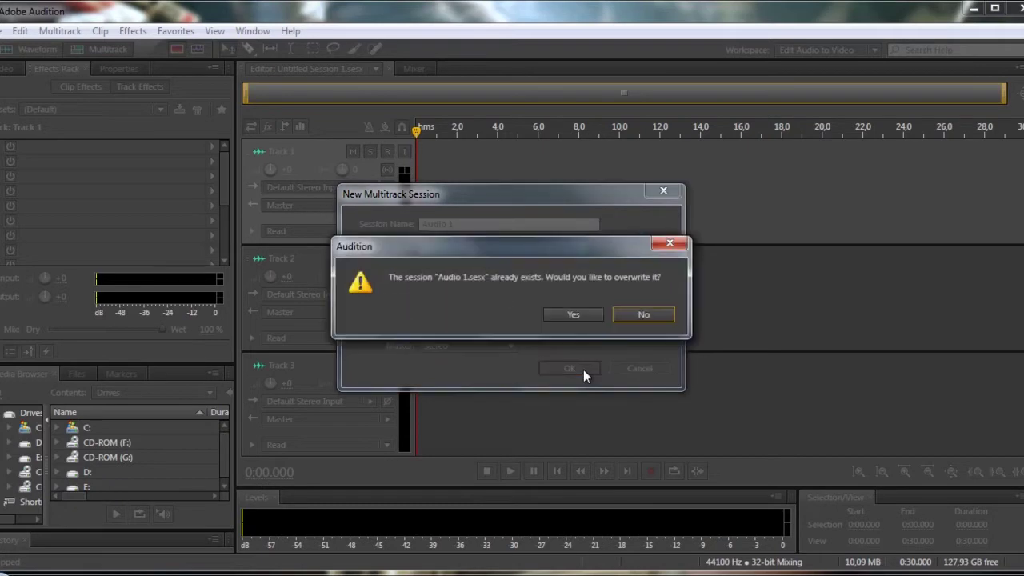
{"action": "left_click", "coordinate": [583, 316]}
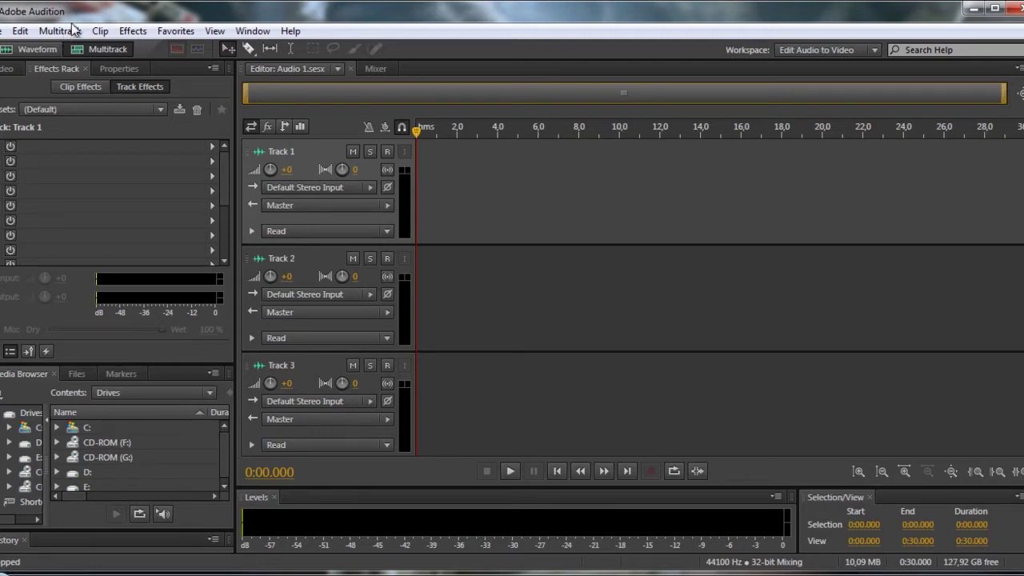
In the Audio Hardware preferences, keep the Logitech USB Headset microphone as default input and its speakers (Alto-falantes) as default output.
{"action": "left_click", "coordinate": [22, 33]}
{"action": "mouse_move", "coordinate": [80, 546]}
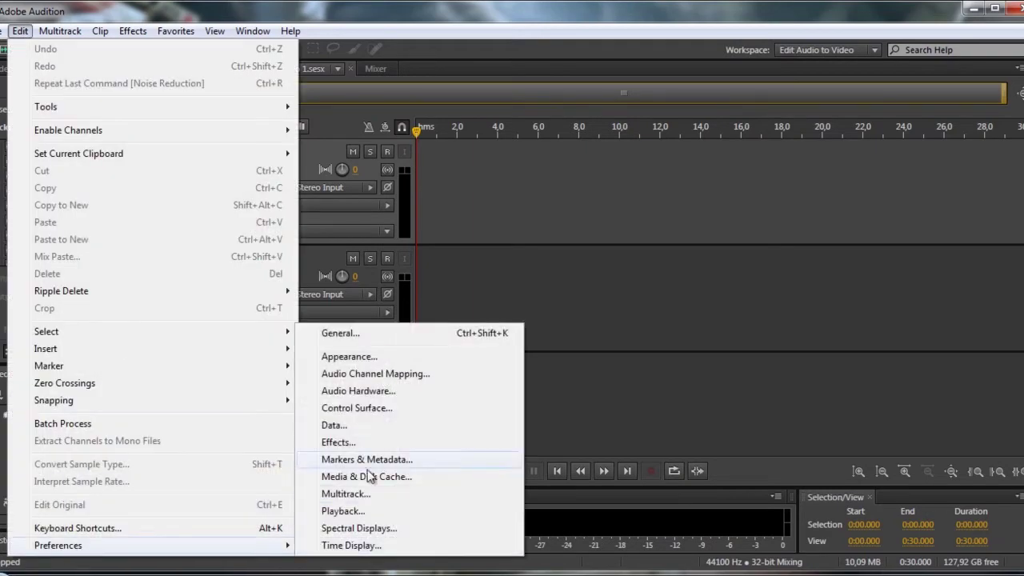
{"action": "left_click", "coordinate": [377, 392]}
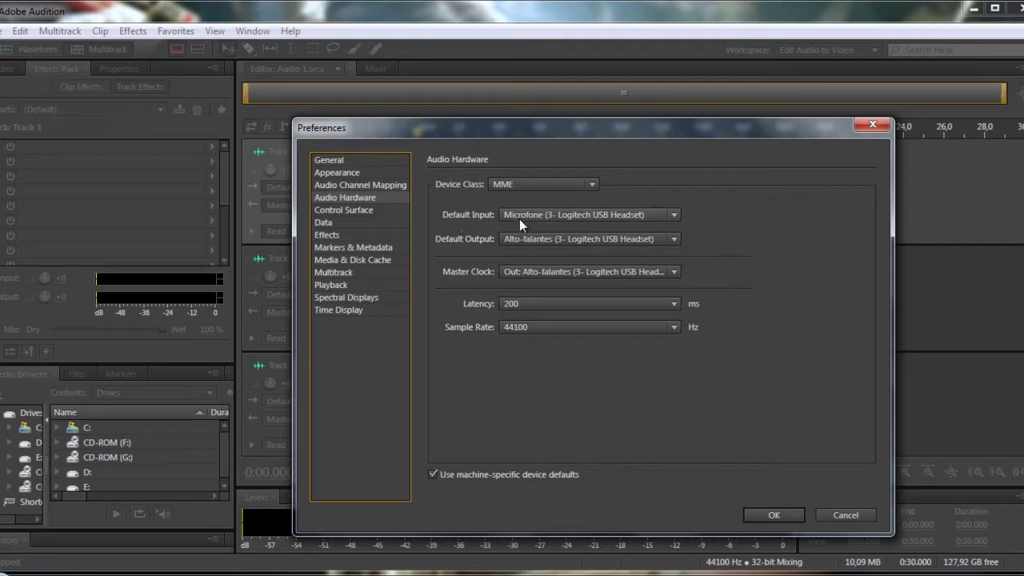
{"action": "left_click", "coordinate": [675, 216]}
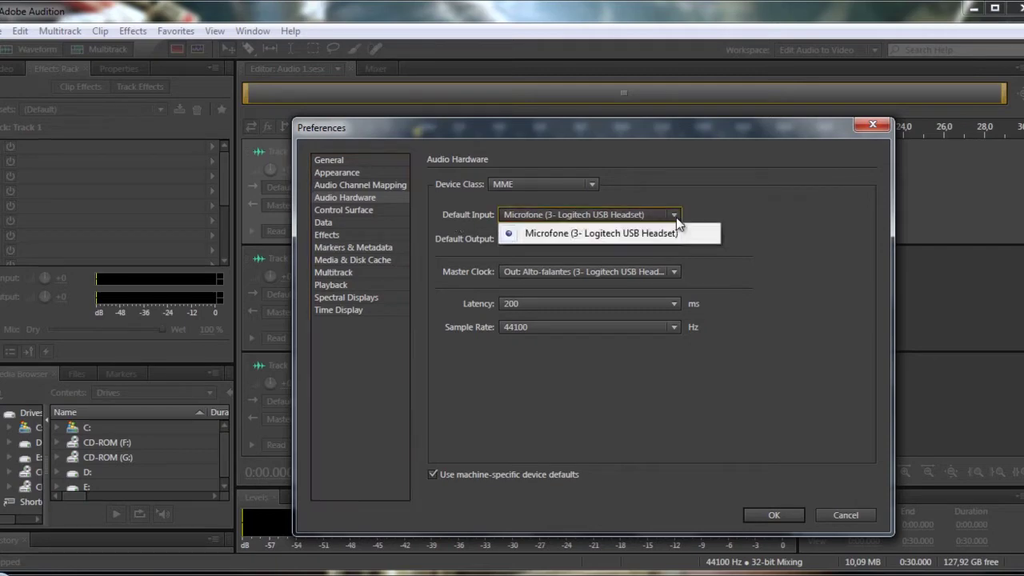
{"action": "left_click", "coordinate": [664, 213]}
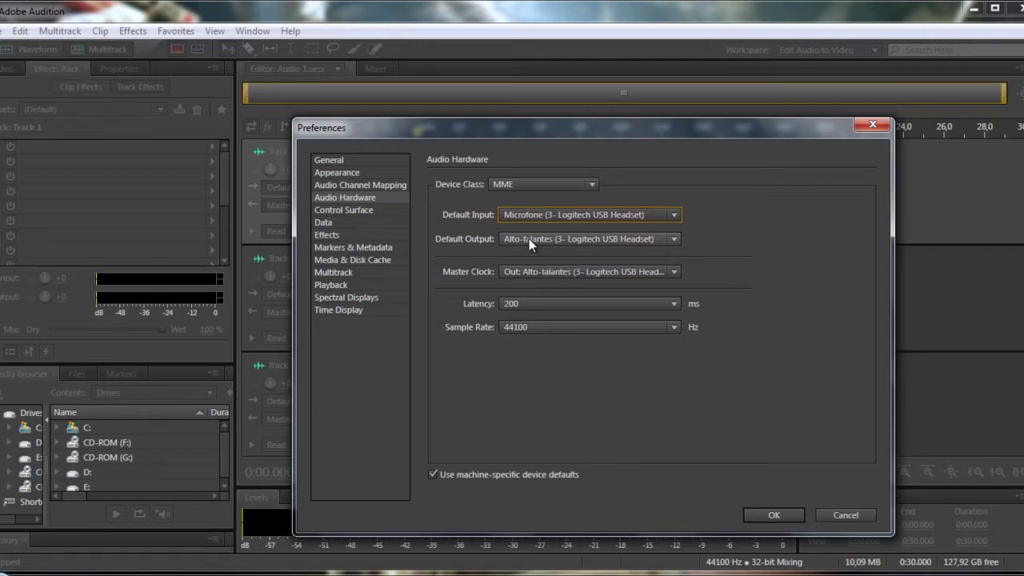
{"action": "left_click", "coordinate": [680, 240]}
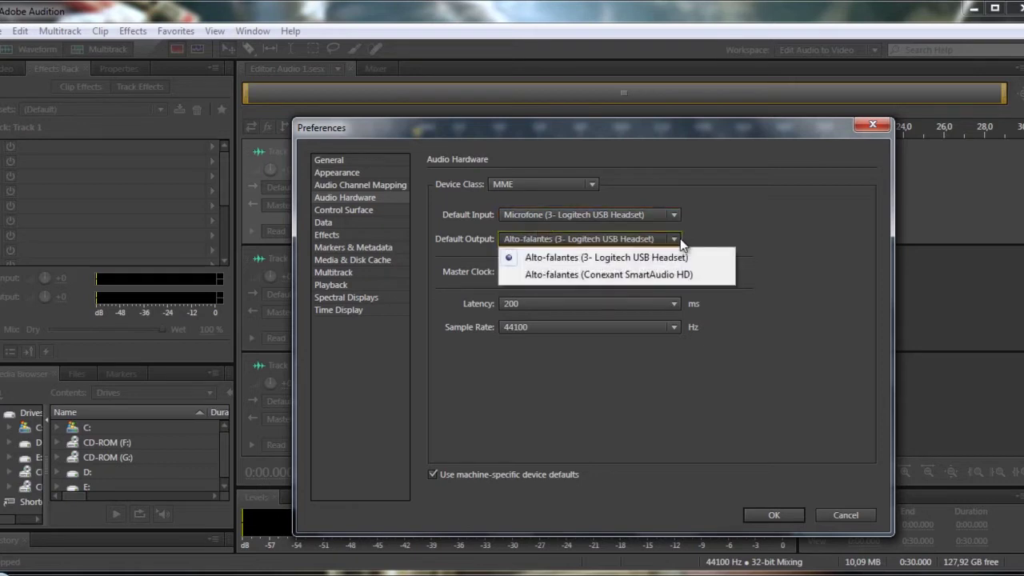
{"action": "left_click", "coordinate": [574, 259]}
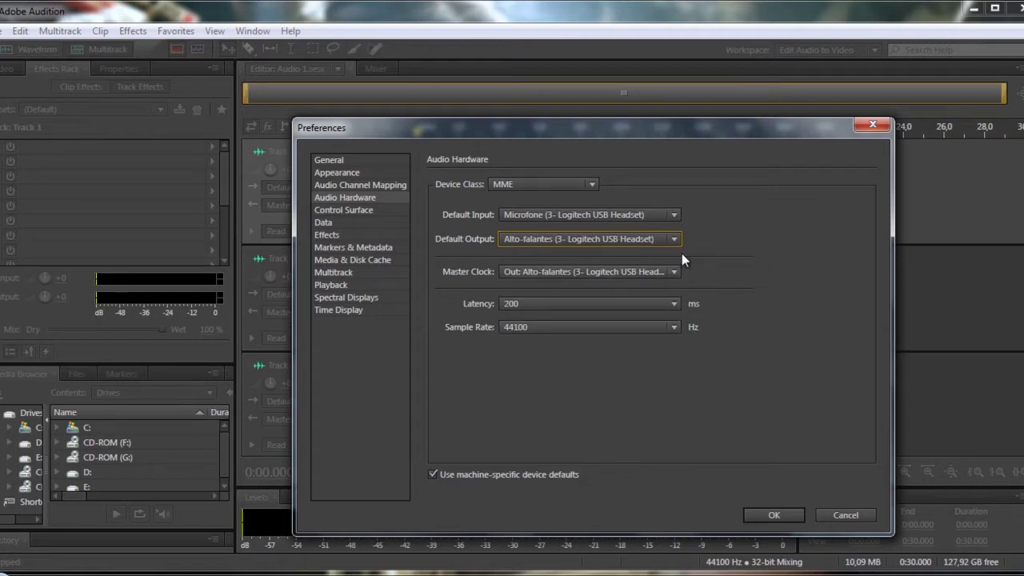
{"action": "left_click", "coordinate": [783, 518]}
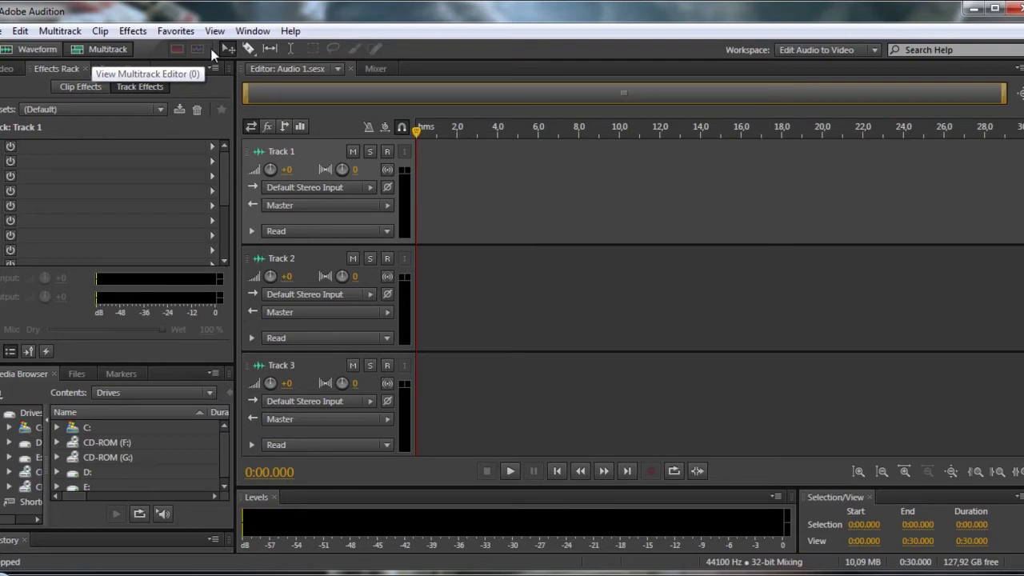
Delete the entire existing recording from the Untitled 1 file in the waveform editor.
{"action": "left_click", "coordinate": [36, 52]}
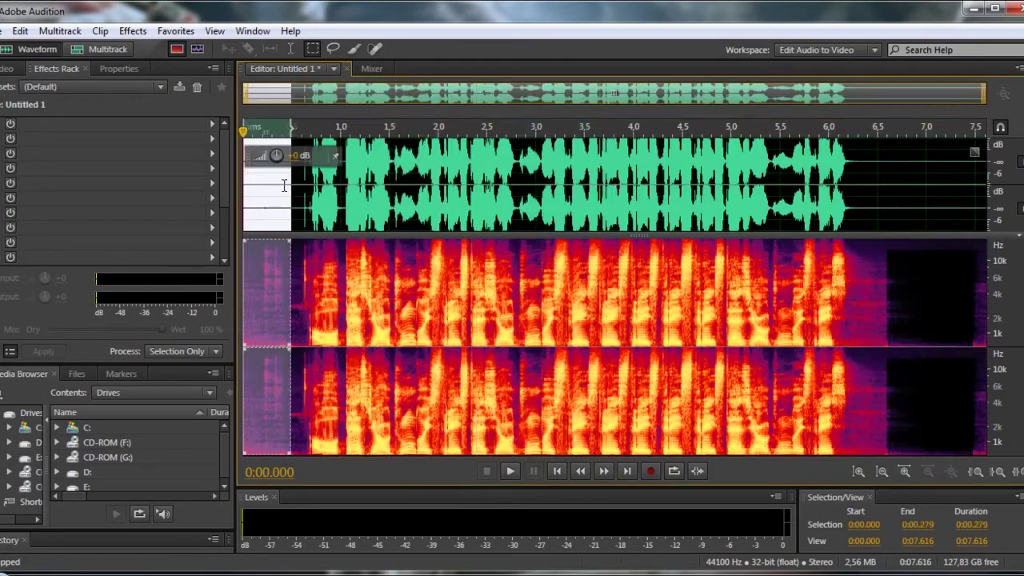
{"action": "double_click", "coordinate": [246, 184]}
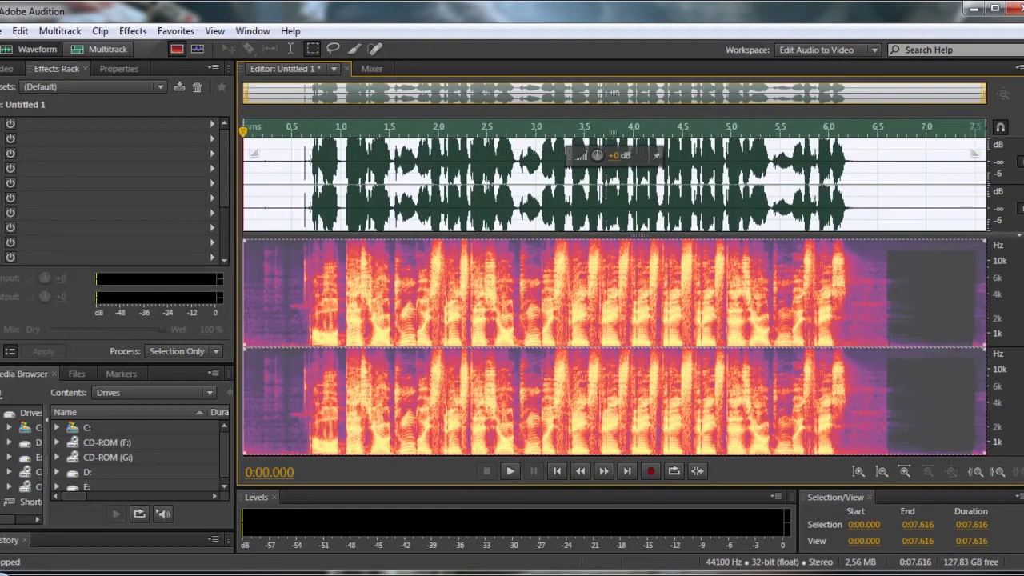
{"action": "key", "text": "Delete"}
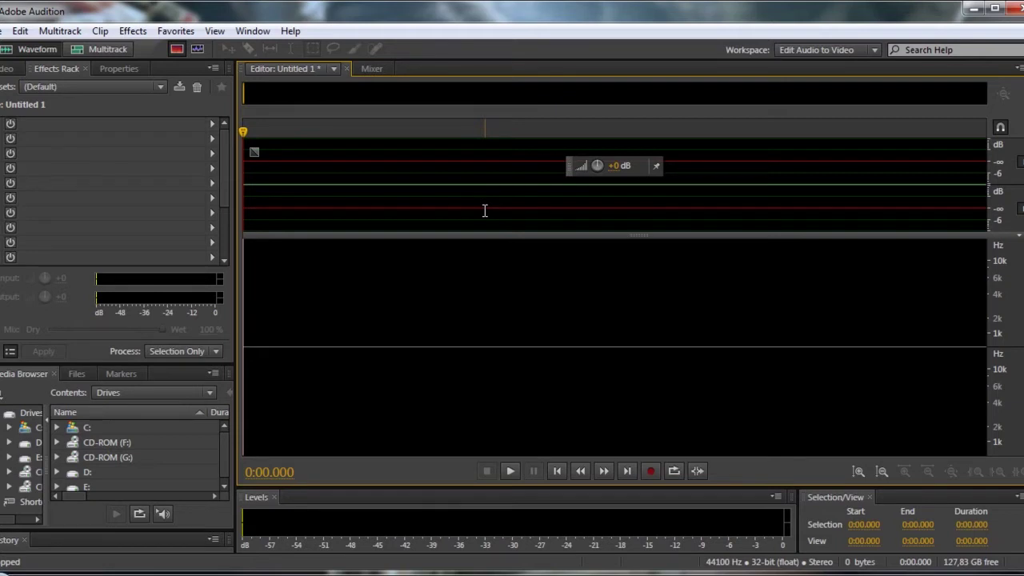
Arm Track 1 of the multitrack session for recording and disarm it again.
{"action": "left_click", "coordinate": [104, 50]}
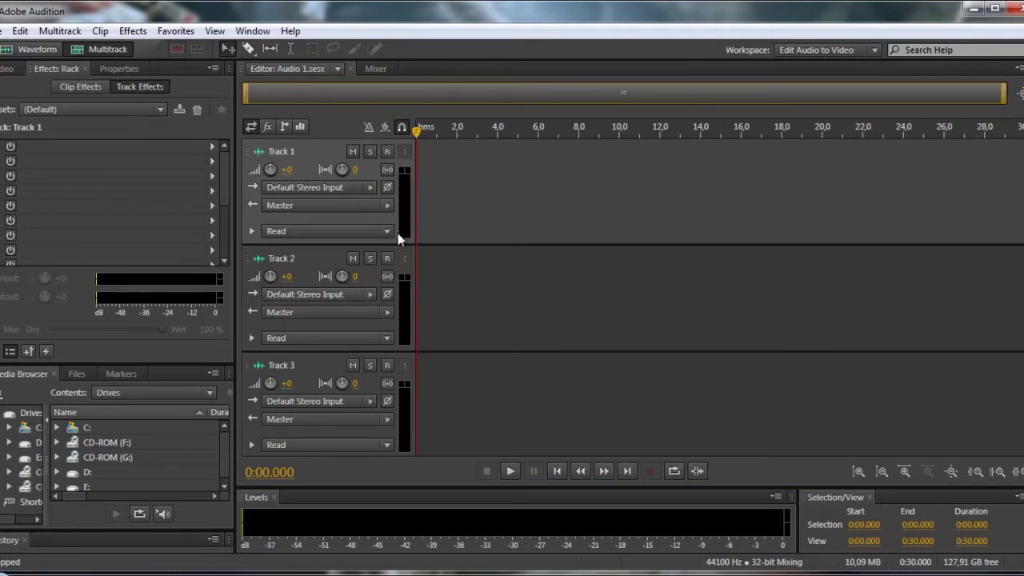
{"action": "left_click", "coordinate": [388, 155]}
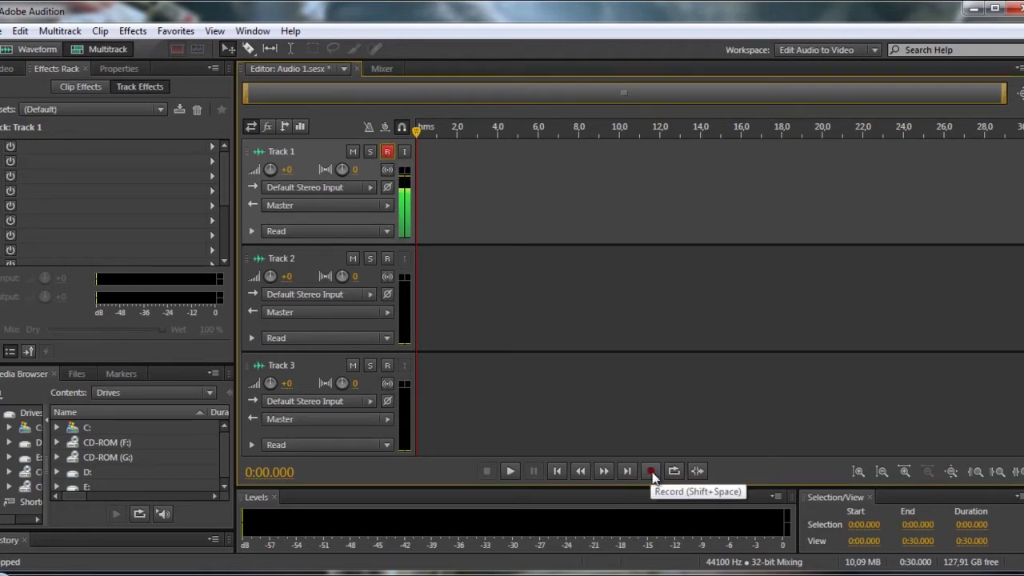
{"action": "left_click", "coordinate": [389, 152]}
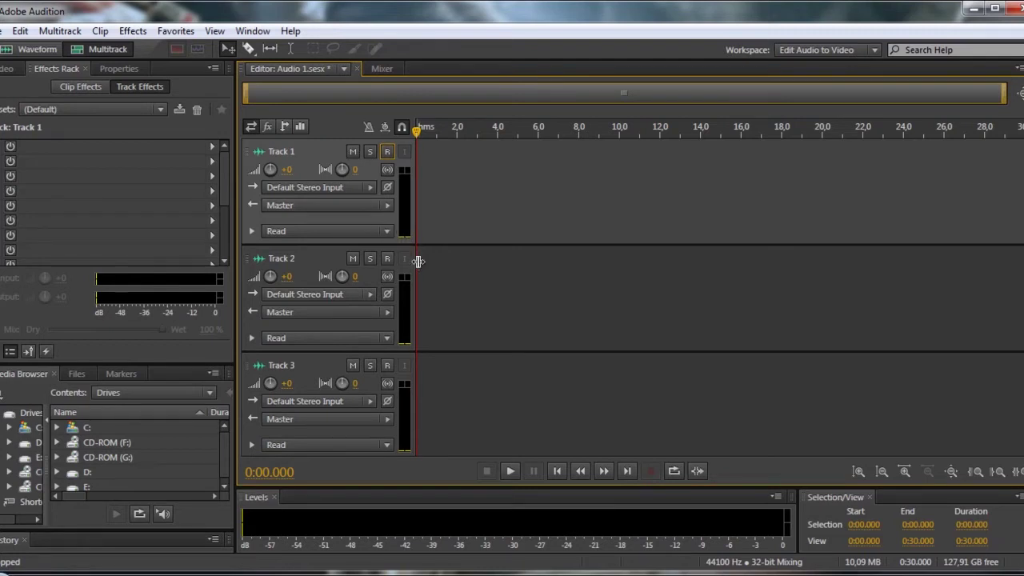
Record a voice clip of about 5.8 seconds into the empty Untitled 1 file in the waveform editor.
{"action": "left_click", "coordinate": [35, 50]}
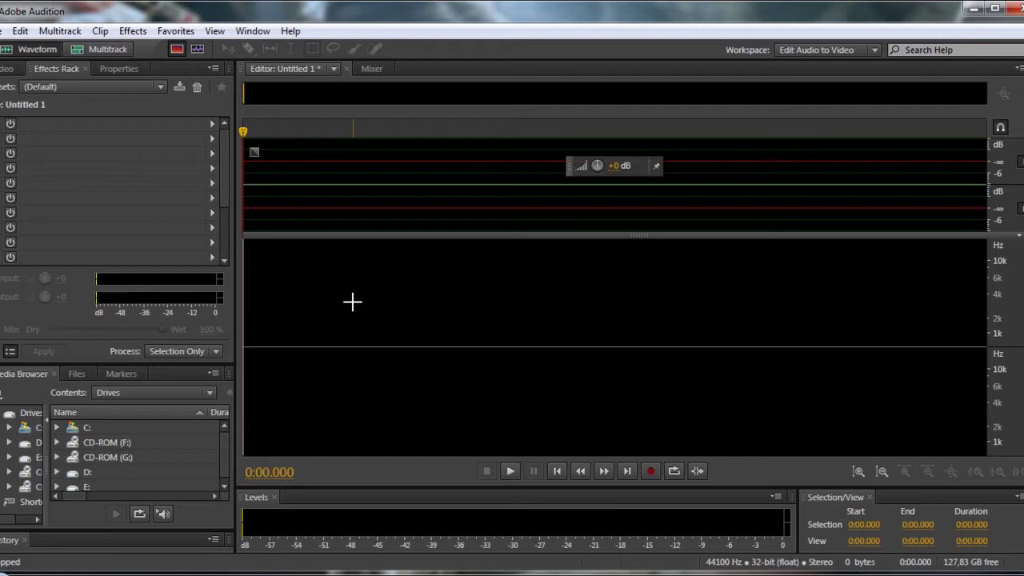
{"action": "left_click", "coordinate": [650, 472]}
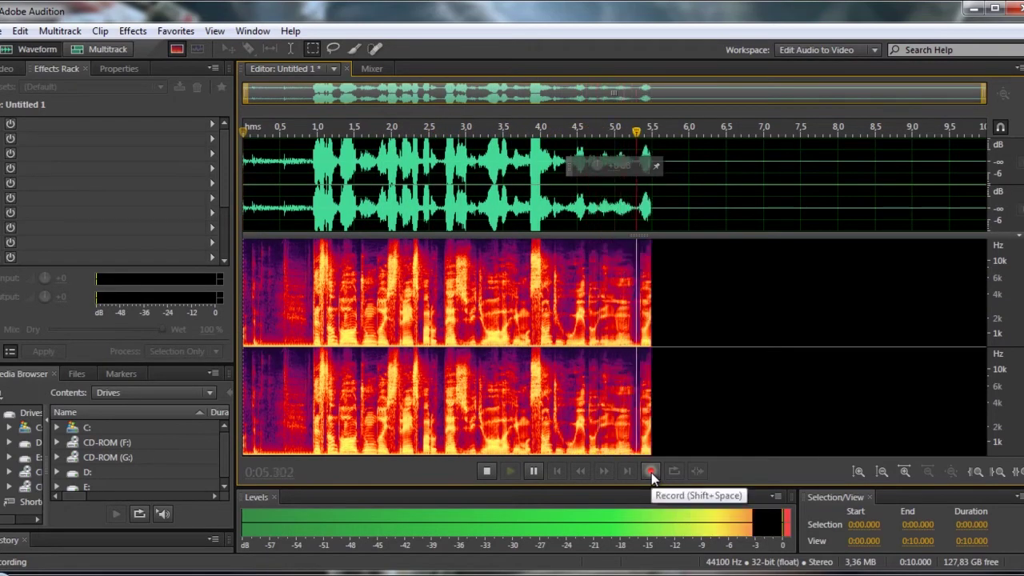
{"action": "left_click", "coordinate": [652, 473]}
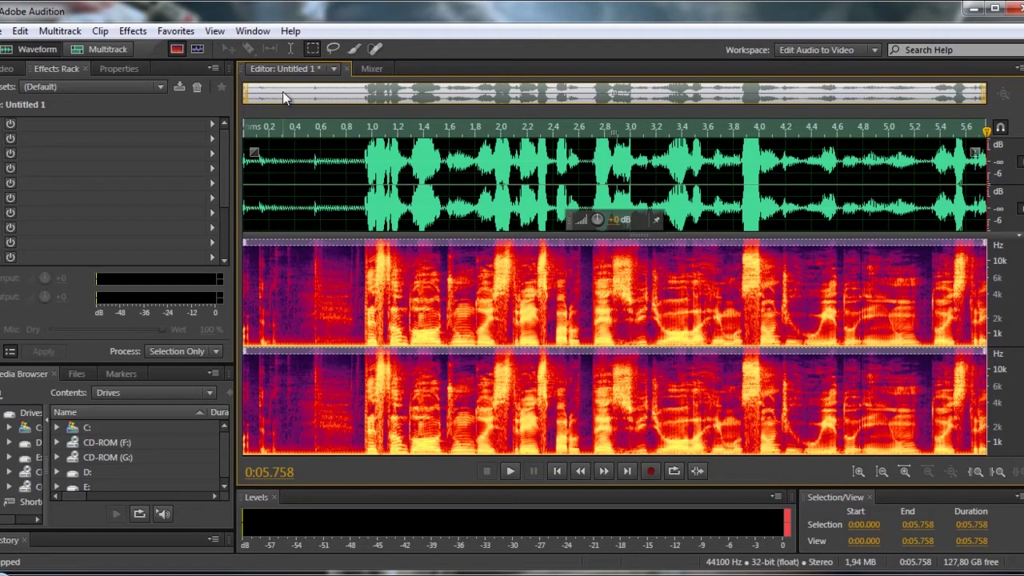
Clear the selection, return the playhead to 0:00.000 and play the whole recording.
{"action": "left_click", "coordinate": [344, 191]}
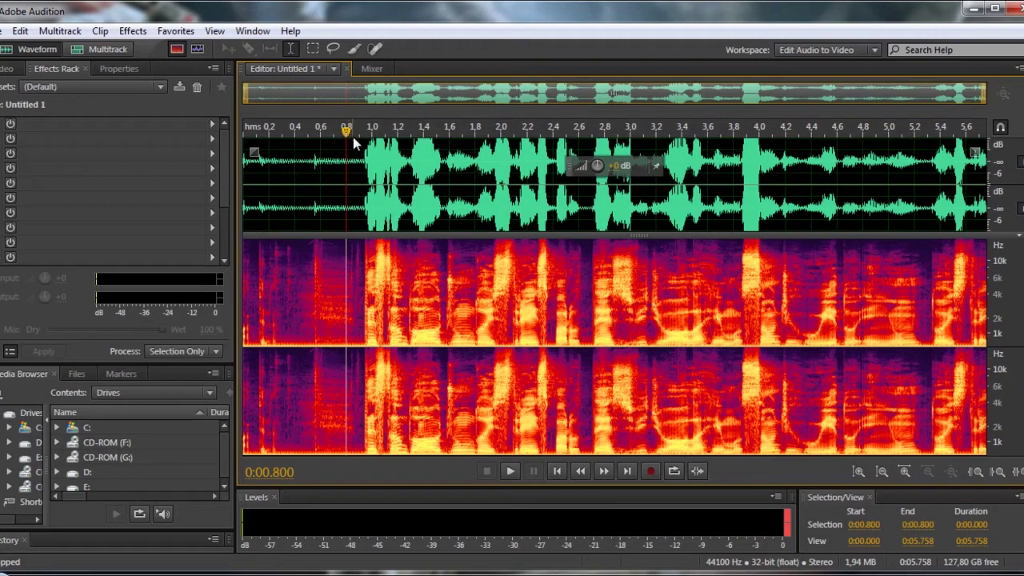
{"action": "mouse_move", "coordinate": [345, 131]}
{"action": "left_mouse_down"}
{"action": "mouse_move", "coordinate": [360, 131]}
{"action": "mouse_move", "coordinate": [326, 131]}
{"action": "left_mouse_up"}
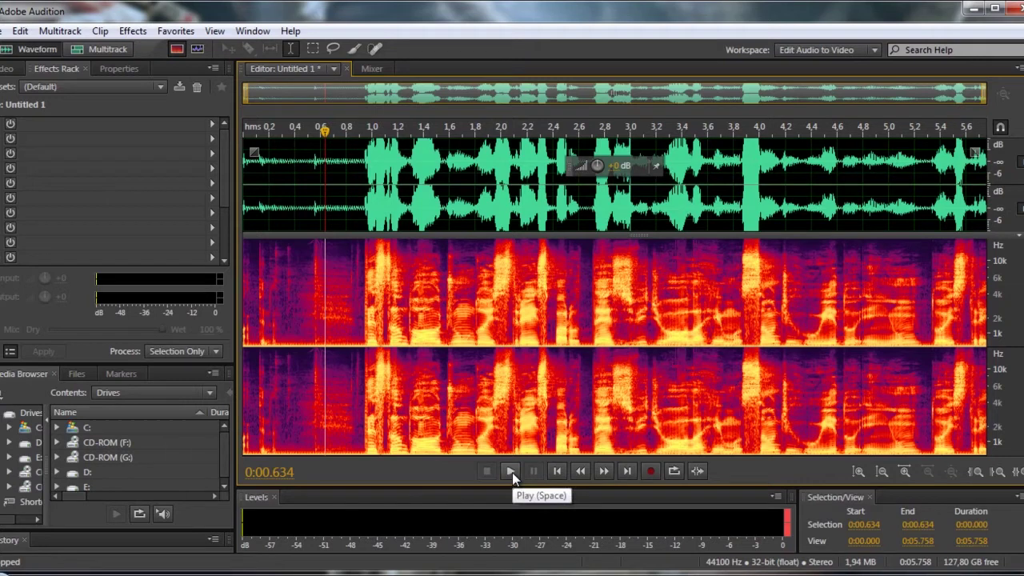
{"action": "left_click_drag", "start_coordinate": [324, 128], "coordinate": [244, 129]}
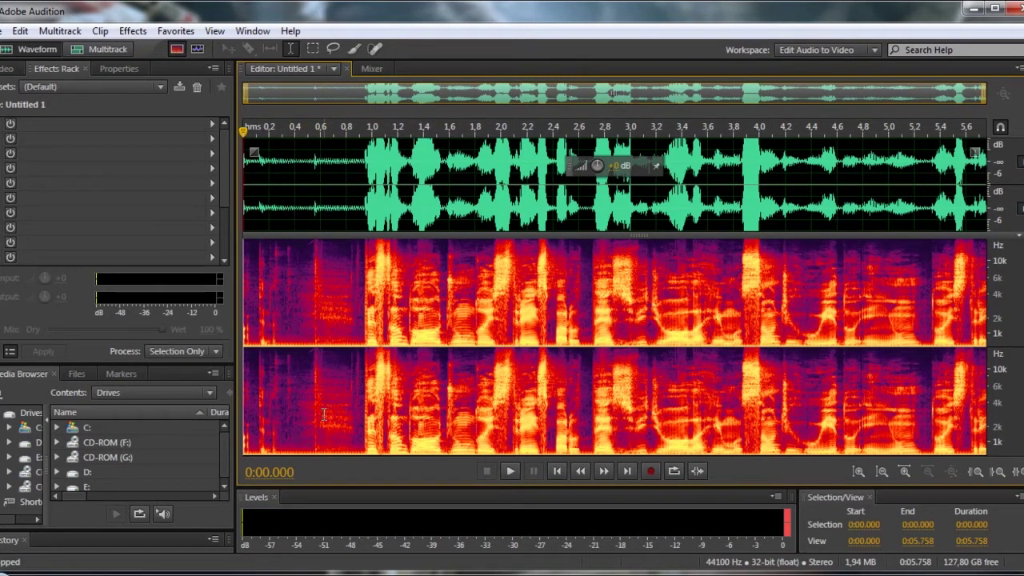
{"action": "left_click", "coordinate": [510, 472]}
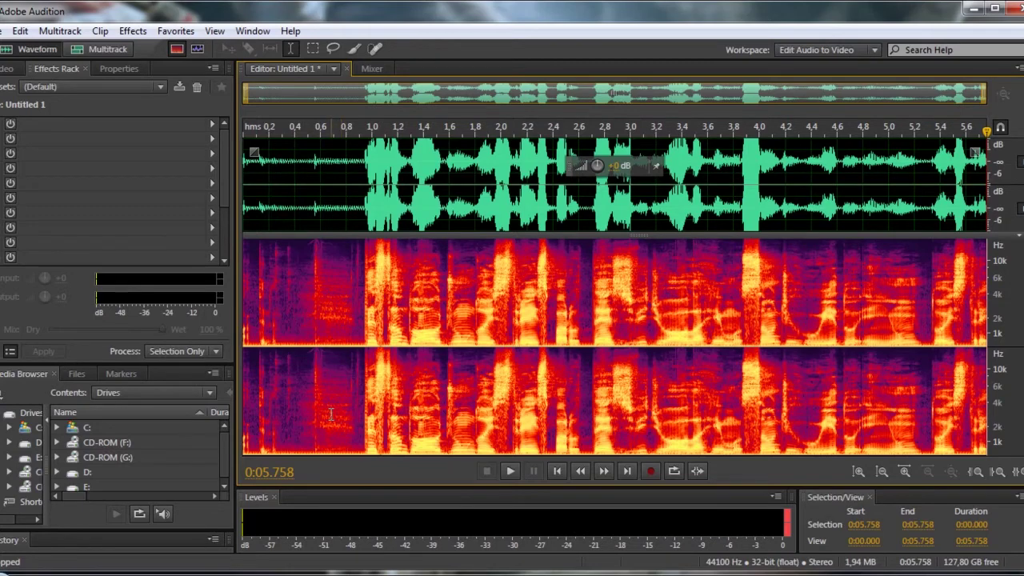
Play the recording from about 0:00.622, within the quiet section before the speech starts.
{"action": "scroll", "coordinate": [330, 412], "scroll_direction": "up", "scroll_amount": 2}
{"action": "scroll", "coordinate": [329, 412], "scroll_direction": "up", "scroll_amount": 2}
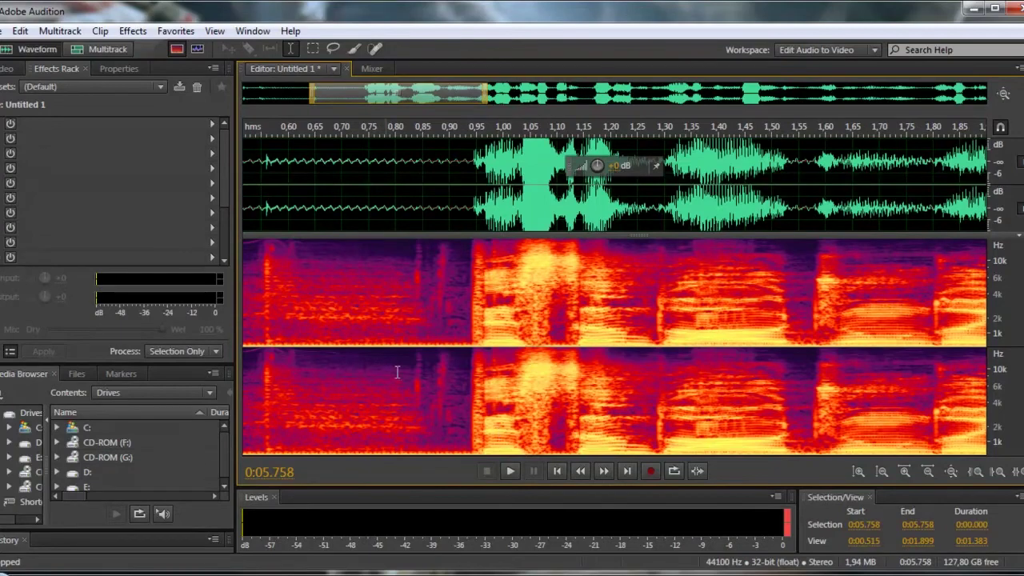
{"action": "scroll", "coordinate": [376, 355], "scroll_direction": "down", "scroll_amount": 2}
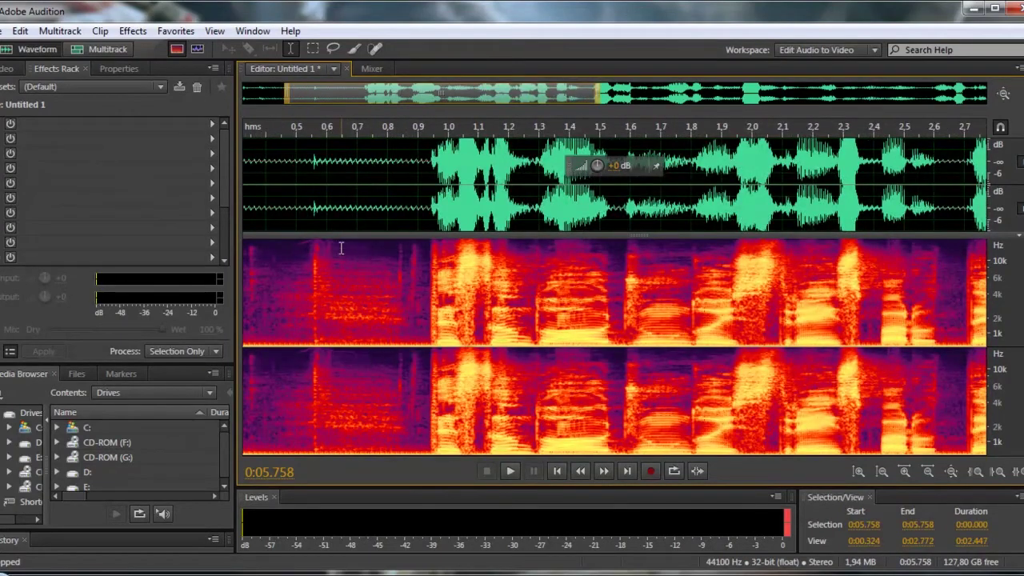
{"action": "left_click", "coordinate": [345, 400]}
{"action": "left_click", "coordinate": [334, 416]}
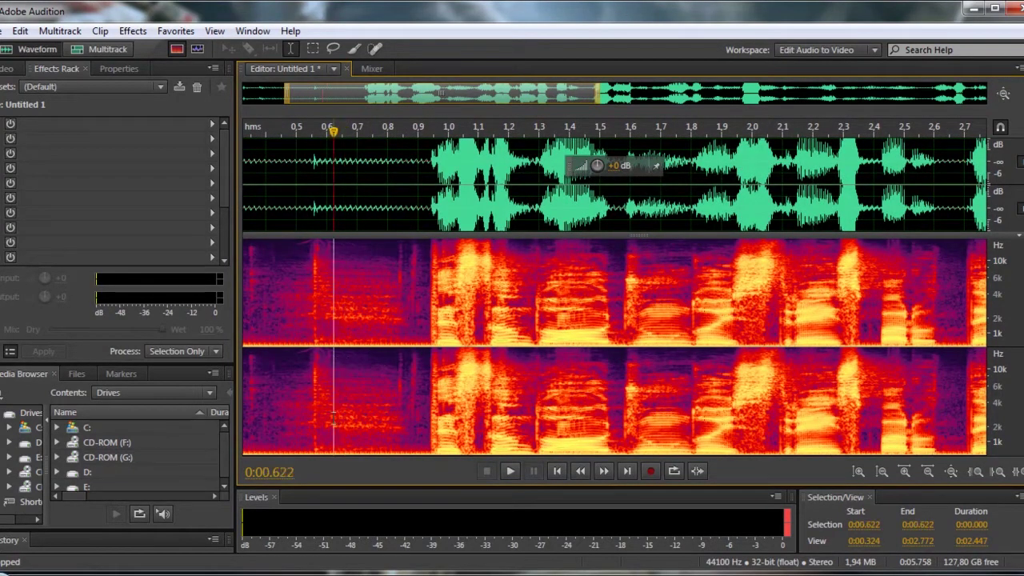
{"action": "left_click", "coordinate": [516, 472]}
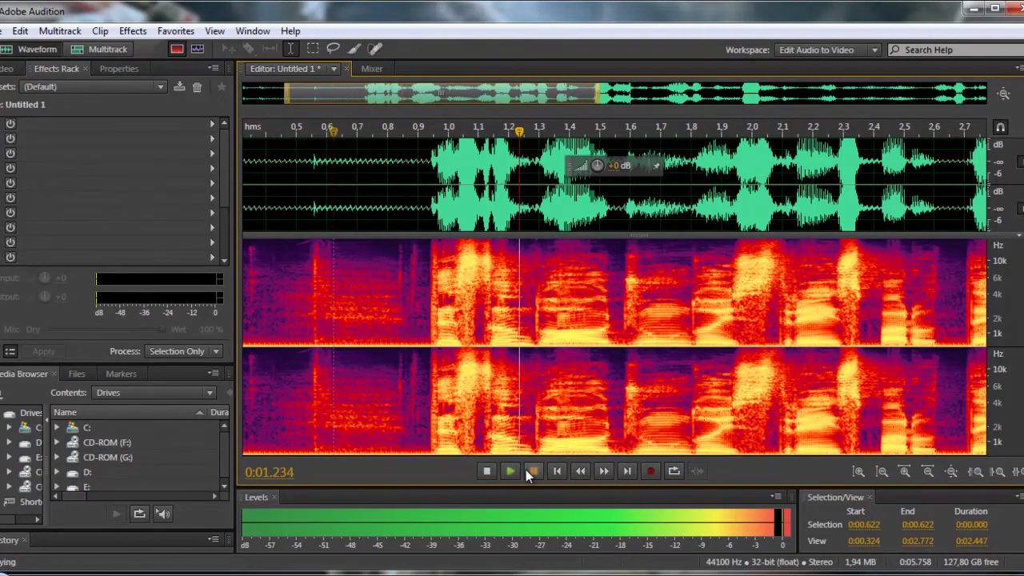
Replay the quiet section from about 0:00.600, scrubbing the playhead back over the background noise before the first words.
{"action": "left_click", "coordinate": [328, 412]}
{"action": "left_click_drag", "start_coordinate": [519, 131], "coordinate": [325, 131]}
{"action": "key", "text": "space"}
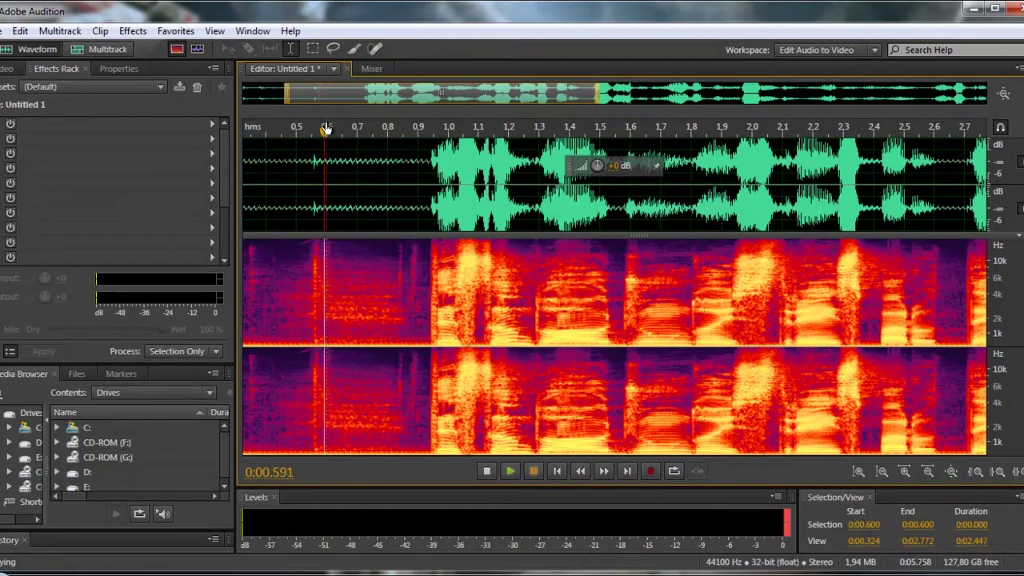
{"action": "left_click", "coordinate": [509, 472]}
{"action": "left_click_drag", "start_coordinate": [475, 130], "coordinate": [331, 129]}
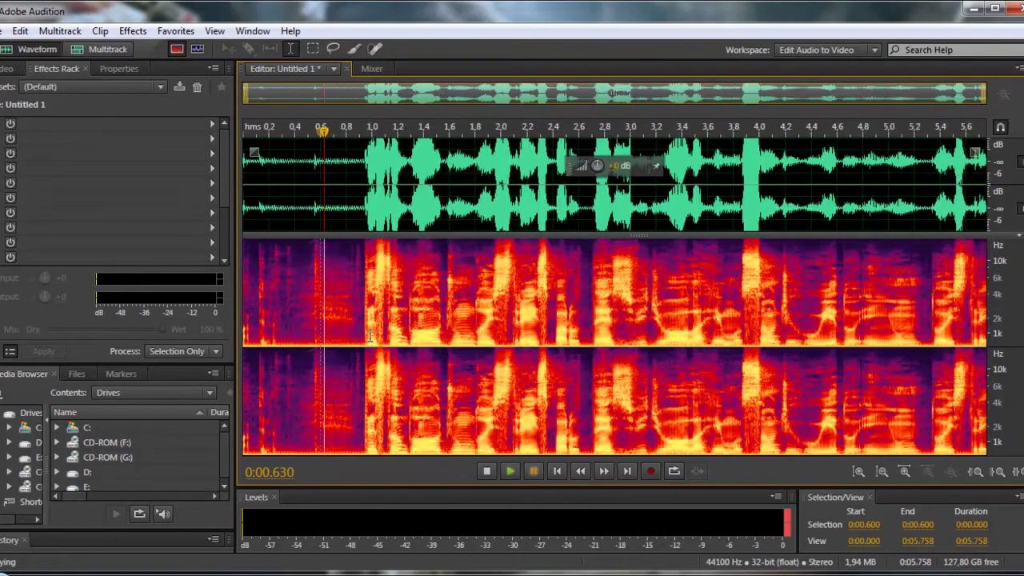
{"action": "scroll", "coordinate": [362, 352], "scroll_direction": "up", "scroll_amount": 1}
{"action": "mouse_move", "coordinate": [309, 131]}
{"action": "left_mouse_down"}
{"action": "mouse_move", "coordinate": [275, 132]}
{"action": "mouse_move", "coordinate": [313, 136]}
{"action": "left_mouse_up"}
{"action": "scroll", "coordinate": [574, 384], "scroll_direction": "down", "scroll_amount": 1}
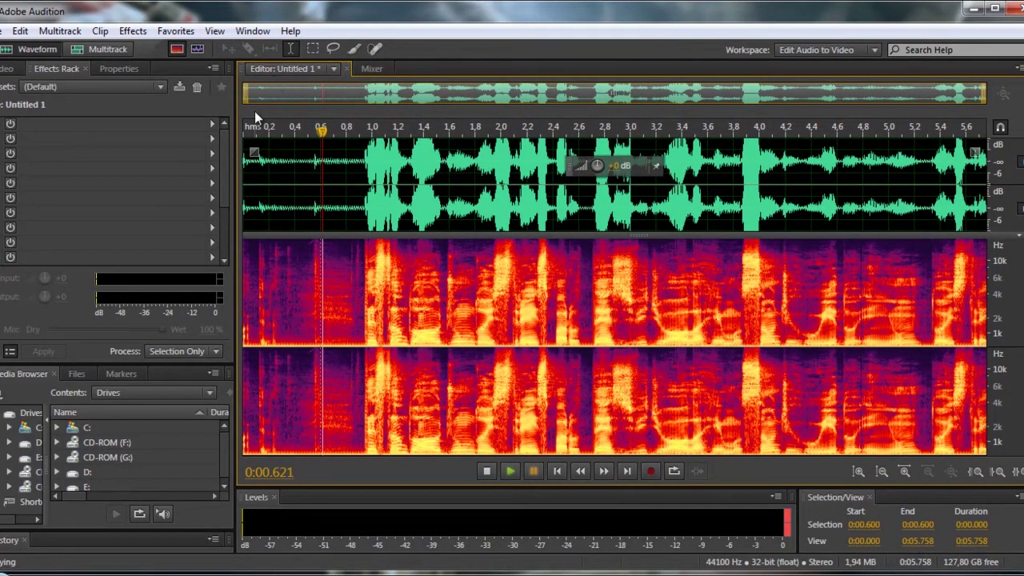
{"action": "key", "text": "ctrl+a"}
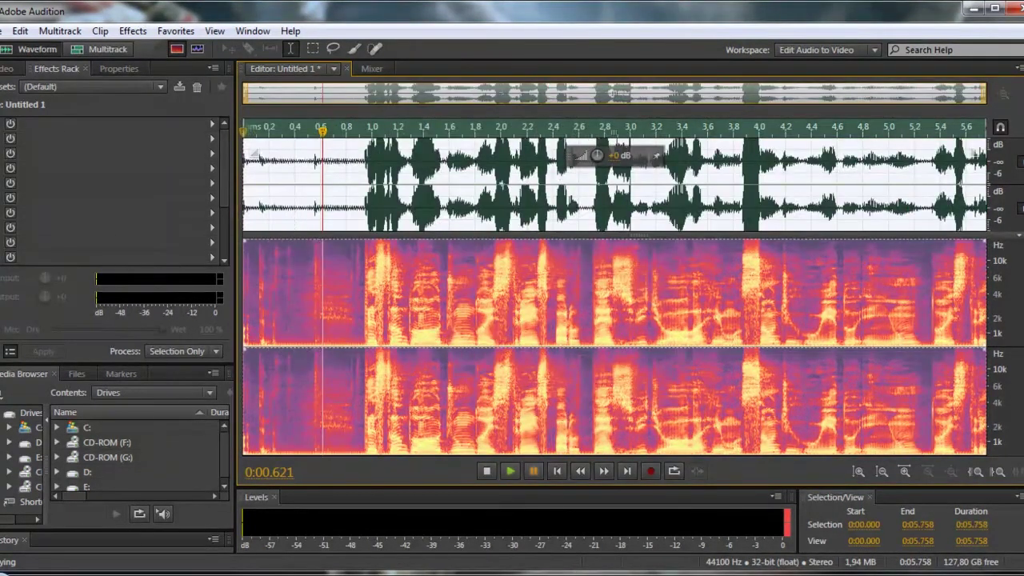
{"action": "key", "text": "Delete"}
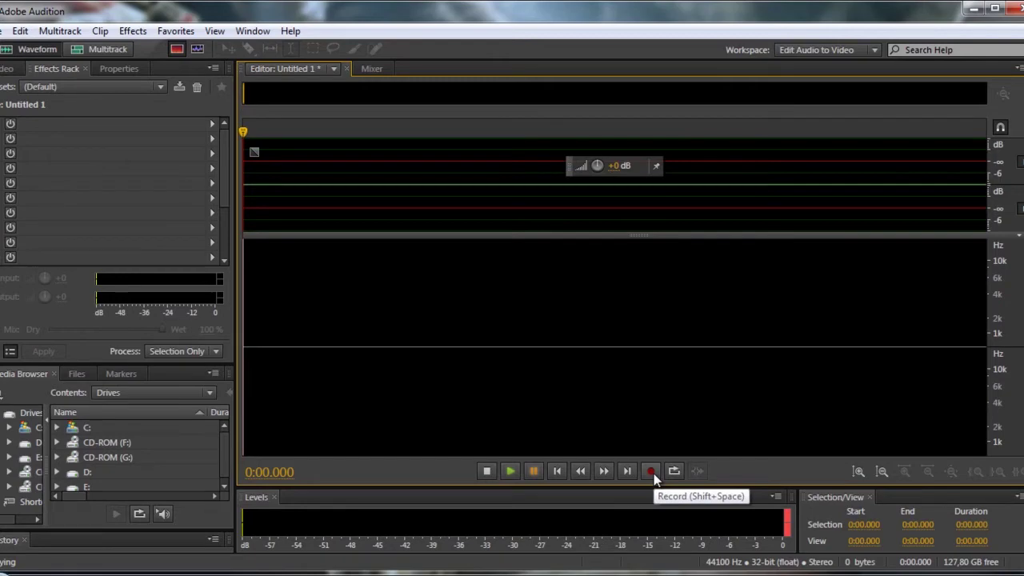
{"action": "key", "text": "space"}
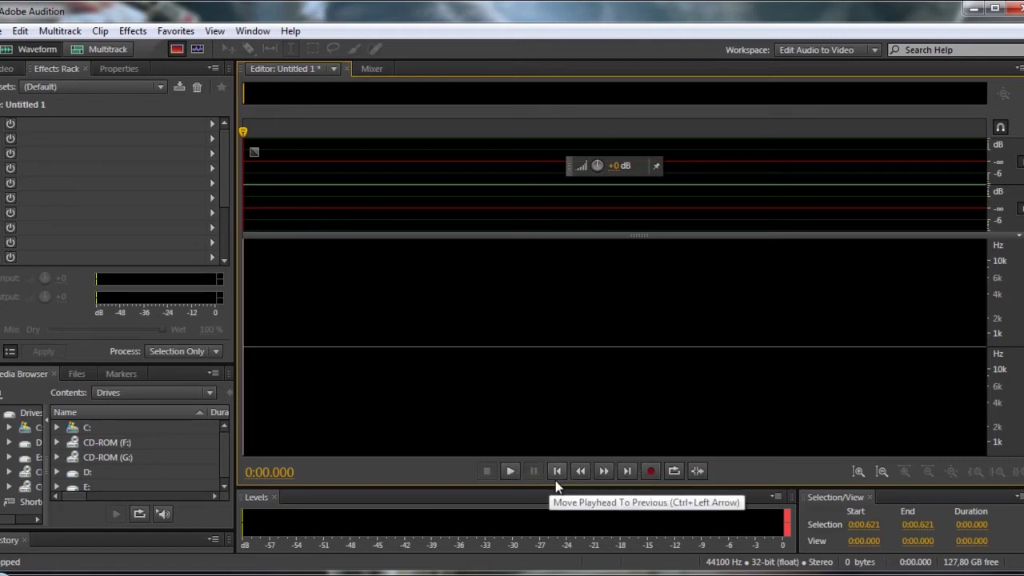
{"action": "left_click", "coordinate": [518, 472]}
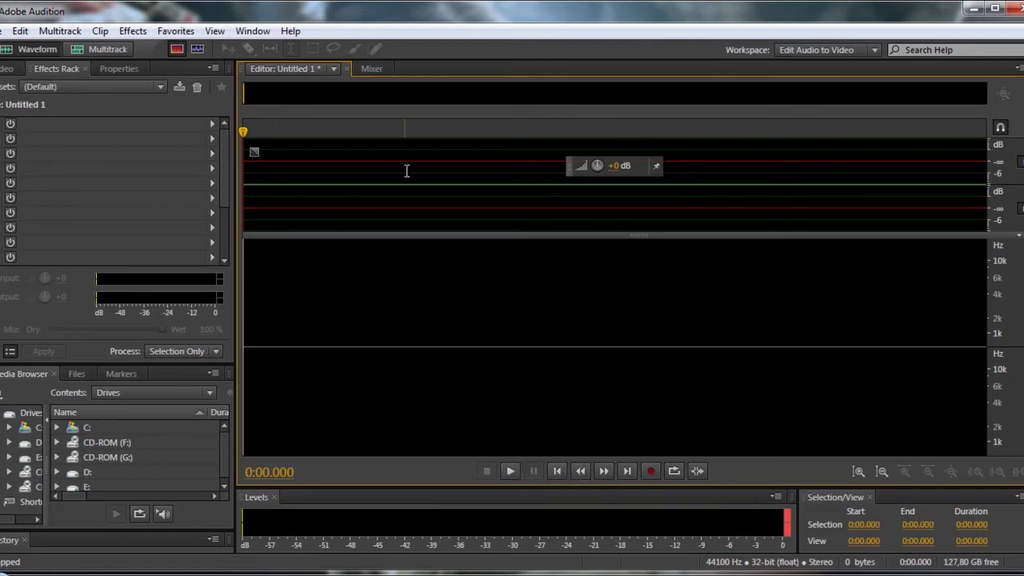
{"action": "key", "text": "ctrl+v"}
Clear the selection and place the playhead at about 0:00.749, in the quiet section before the speech.
{"action": "left_click_drag", "start_coordinate": [244, 133], "coordinate": [336, 133]}
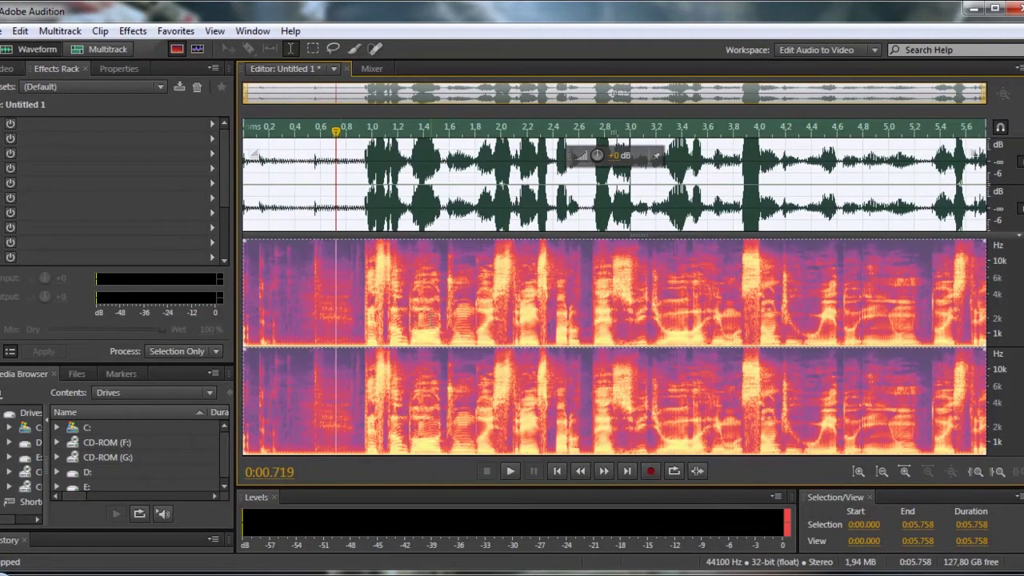
{"action": "left_click", "coordinate": [429, 320]}
{"action": "left_click", "coordinate": [398, 311]}
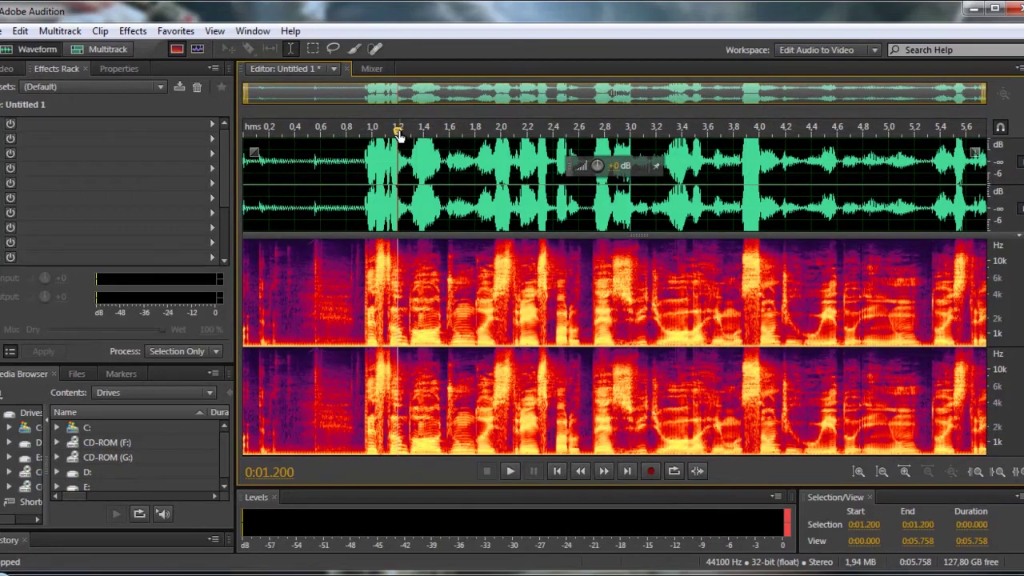
{"action": "left_click_drag", "start_coordinate": [398, 134], "coordinate": [339, 138]}
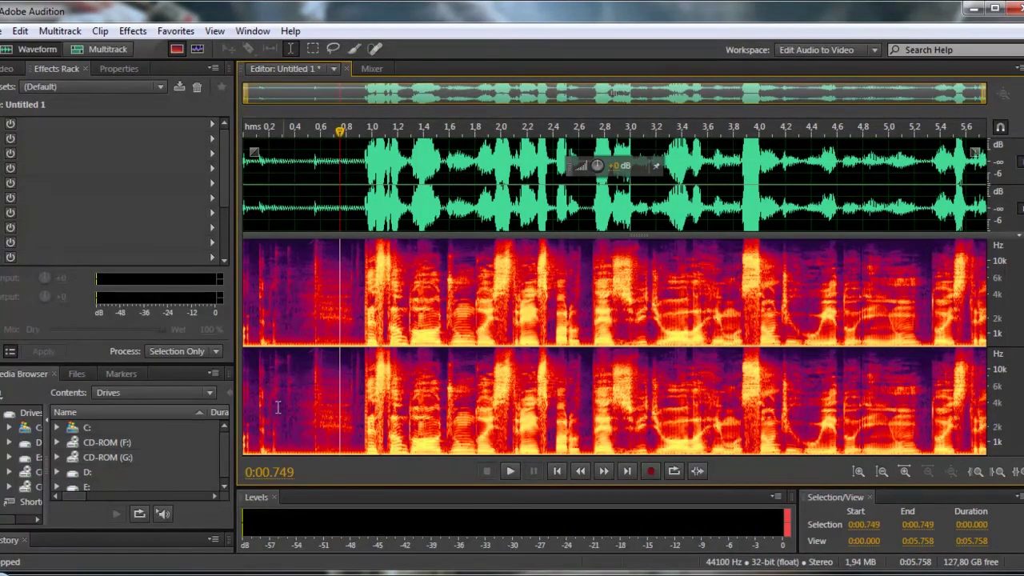
{"action": "scroll", "coordinate": [334, 337], "scroll_direction": "up", "scroll_amount": 3}
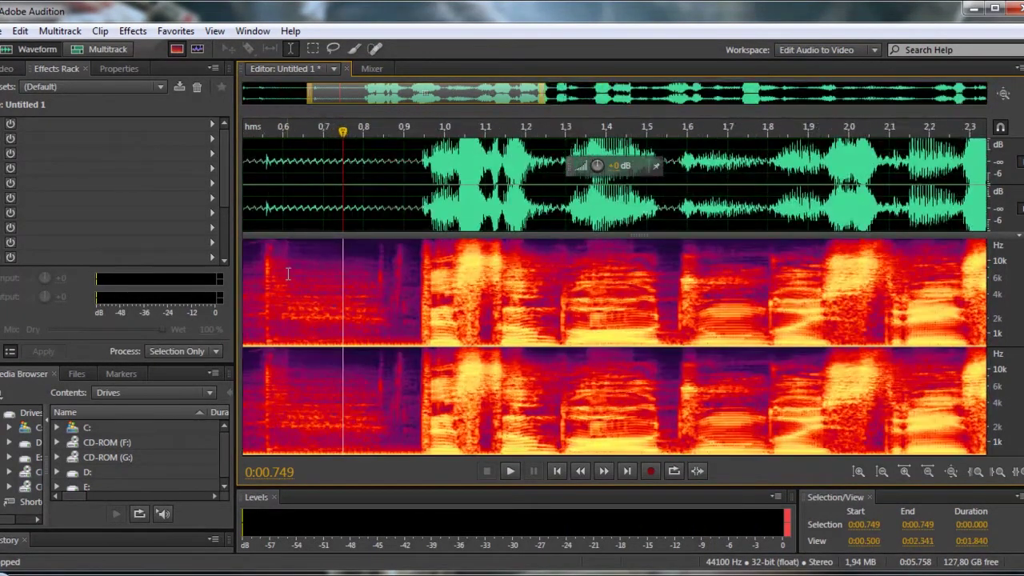
Examine the background noise before the first words close up in the spectrogram, and play it from about 0:00.622.
{"action": "left_click_drag", "start_coordinate": [302, 295], "coordinate": [351, 320]}
{"action": "left_click", "coordinate": [291, 336]}
{"action": "left_click", "coordinate": [323, 436]}
{"action": "left_click", "coordinate": [309, 436]}
{"action": "left_click", "coordinate": [293, 427]}
{"action": "scroll", "coordinate": [311, 417], "scroll_direction": "down", "scroll_amount": 3}
{"action": "scroll", "coordinate": [311, 417], "scroll_direction": "up", "scroll_amount": 4}
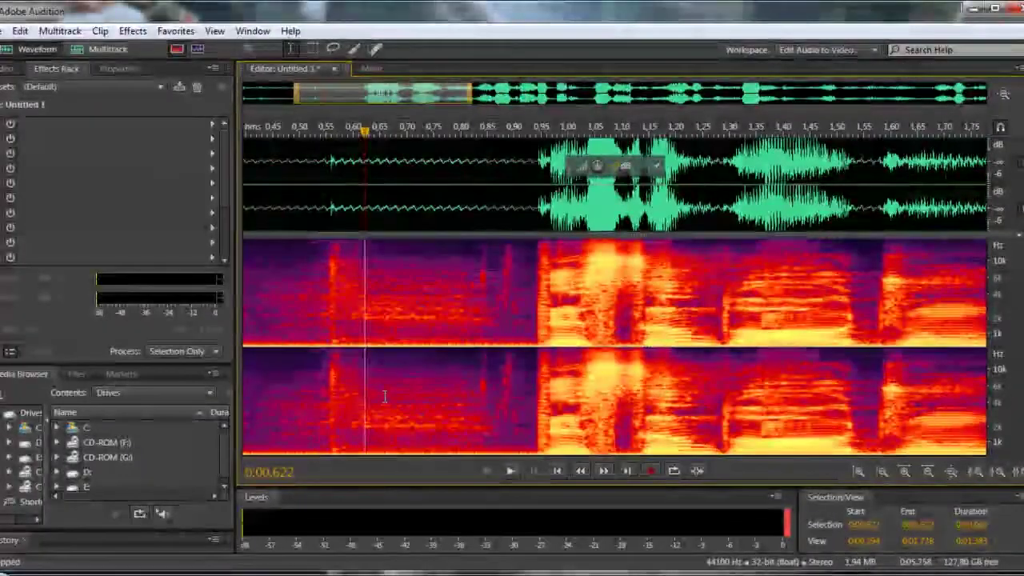
{"action": "scroll", "coordinate": [361, 427], "scroll_direction": "down", "scroll_amount": 1}
{"action": "scroll", "coordinate": [429, 403], "scroll_direction": "up", "scroll_amount": 2}
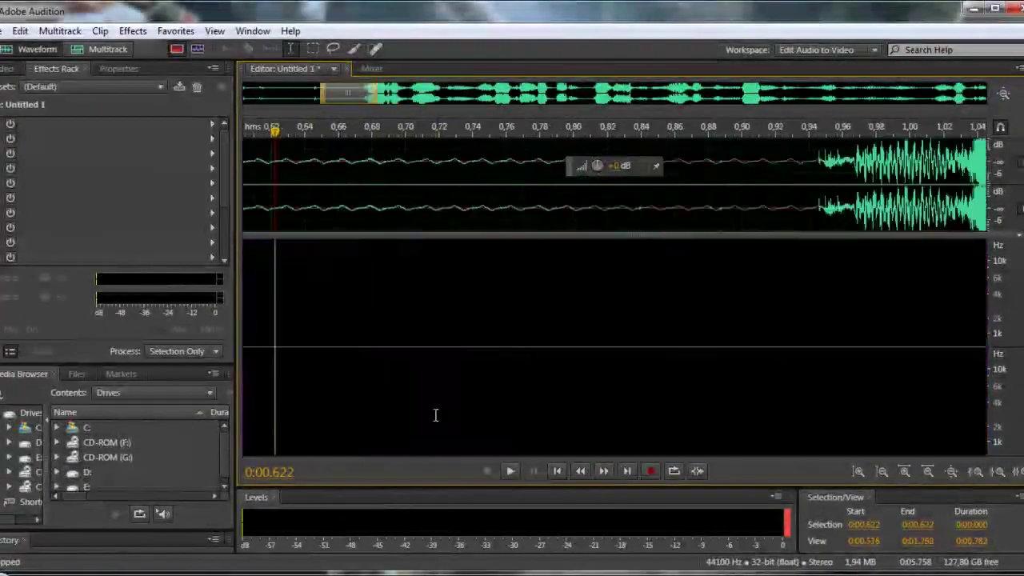
{"action": "scroll", "coordinate": [371, 403], "scroll_direction": "down", "scroll_amount": 1}
{"action": "scroll", "coordinate": [348, 436], "scroll_direction": "up", "scroll_amount": 1}
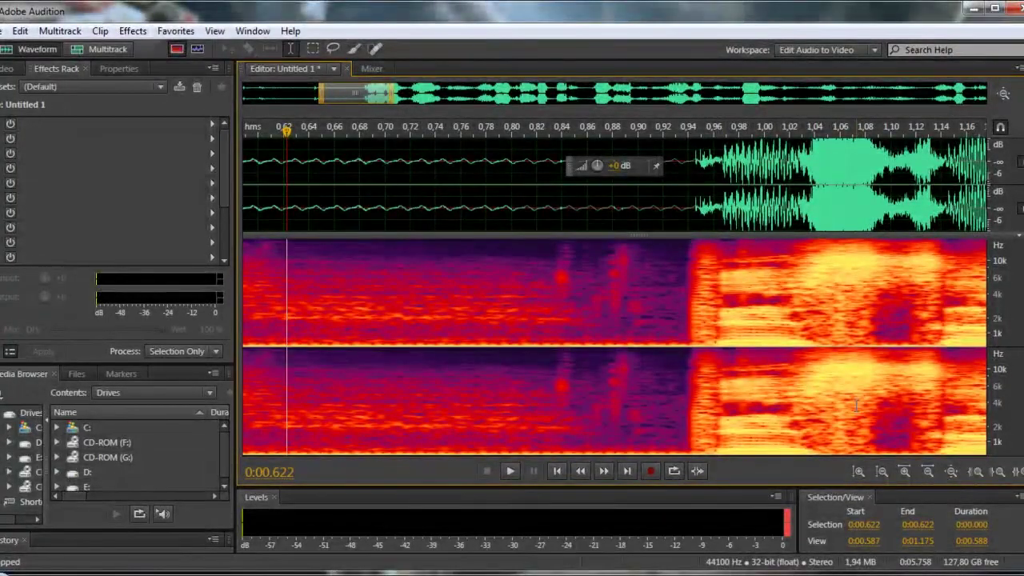
{"action": "left_click", "coordinate": [511, 471]}
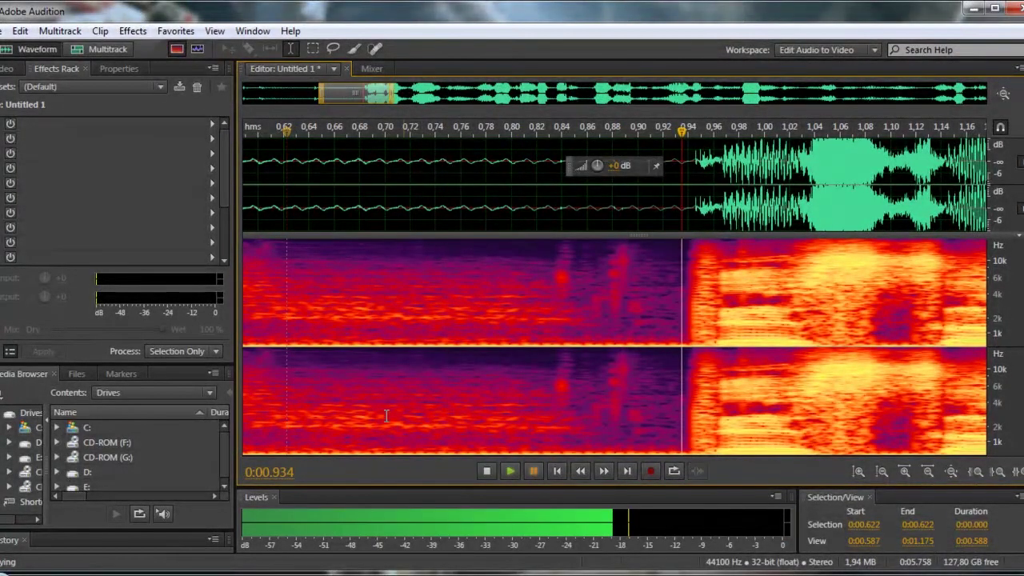
Play the quiet section from about 0:00.373 and scrub the playhead back to about 0:00.393.
{"action": "scroll", "coordinate": [430, 392], "scroll_direction": "down", "scroll_amount": 4}
{"action": "scroll", "coordinate": [424, 438], "scroll_direction": "down", "scroll_amount": 2}
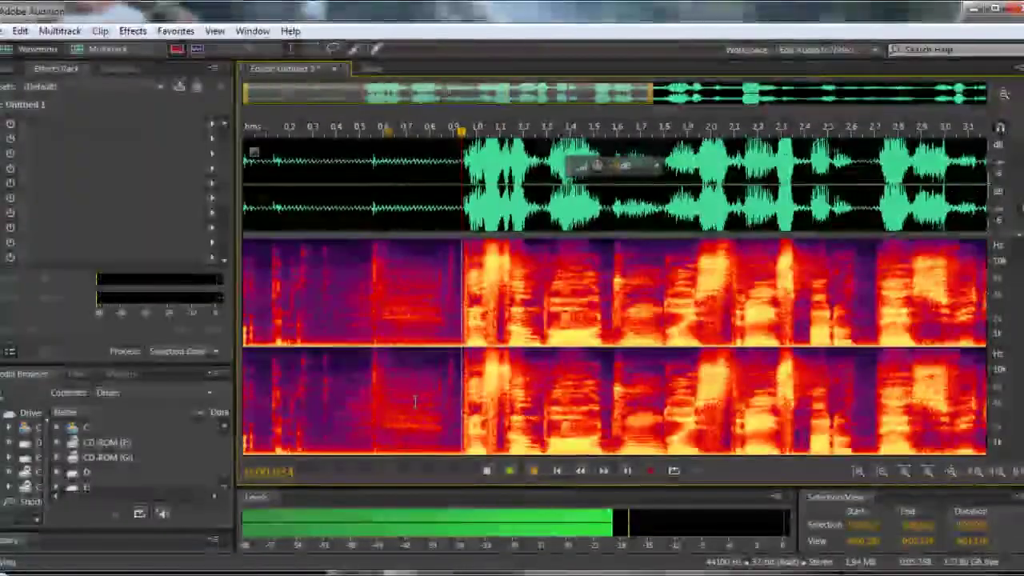
{"action": "left_click", "coordinate": [328, 428]}
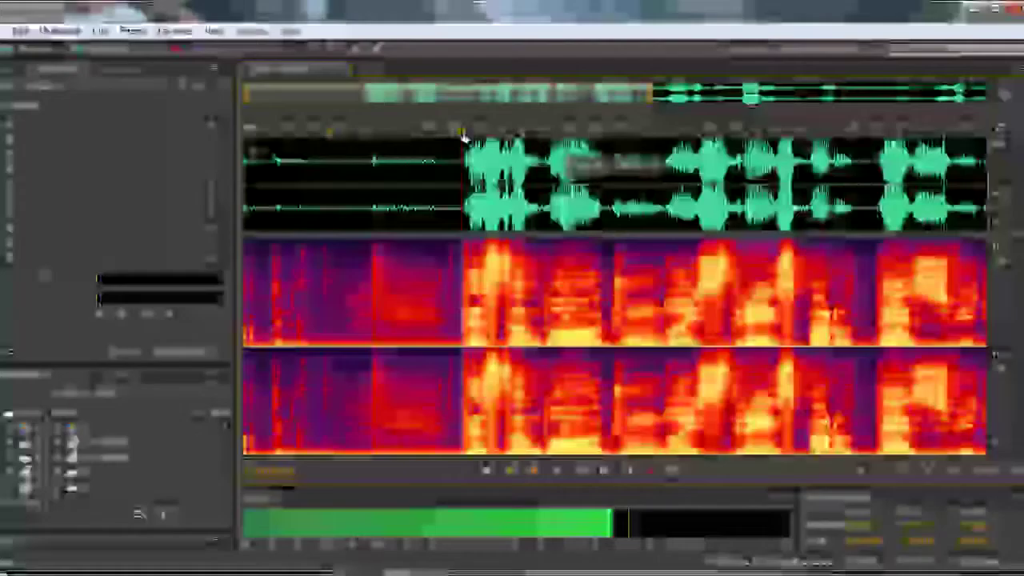
{"action": "left_click_drag", "start_coordinate": [461, 132], "coordinate": [435, 132]}
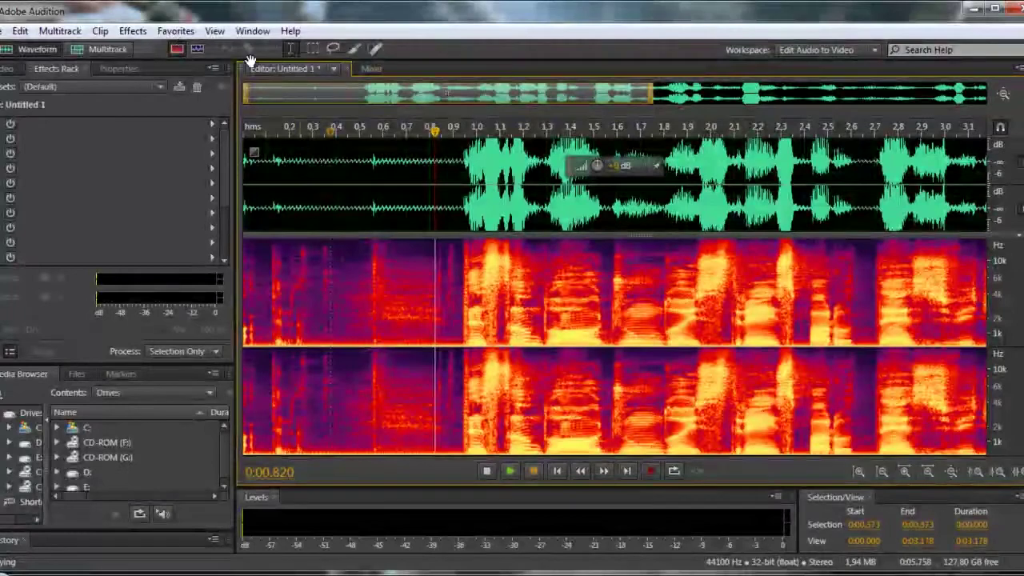
{"action": "left_click_drag", "start_coordinate": [434, 138], "coordinate": [334, 136]}
{"action": "left_click", "coordinate": [517, 471]}
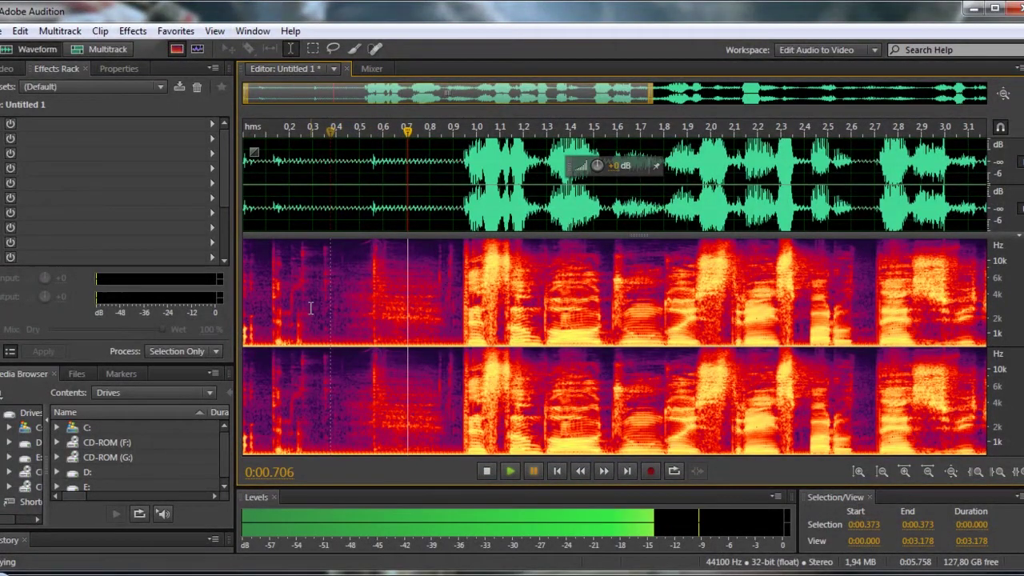
{"action": "left_click_drag", "start_coordinate": [407, 132], "coordinate": [337, 138]}
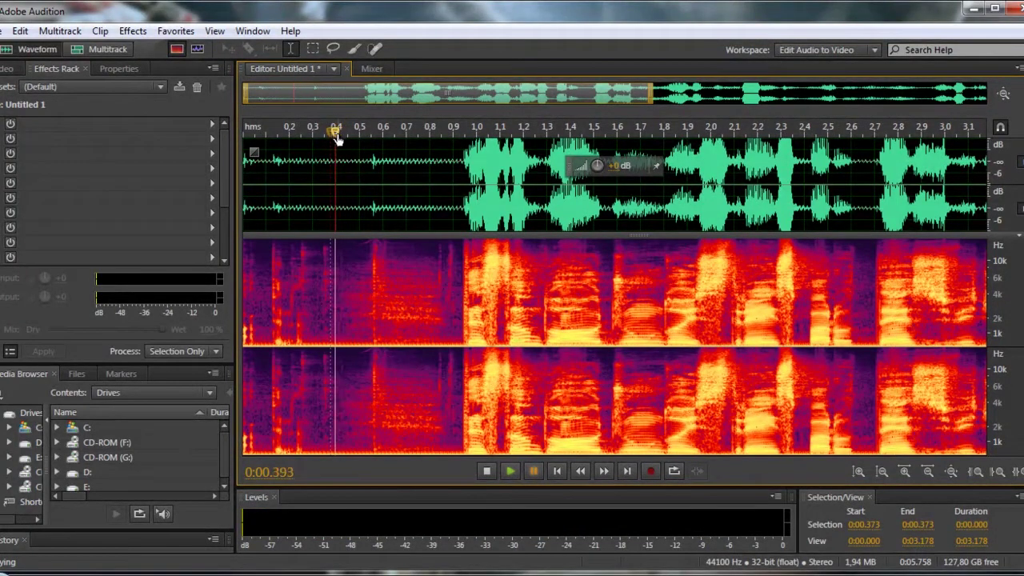
Marquee-select the quiet section from about 0:00.428 to 0:00.524 in the spectrogram and capture it as the noise print.
{"action": "left_click", "coordinate": [313, 51]}
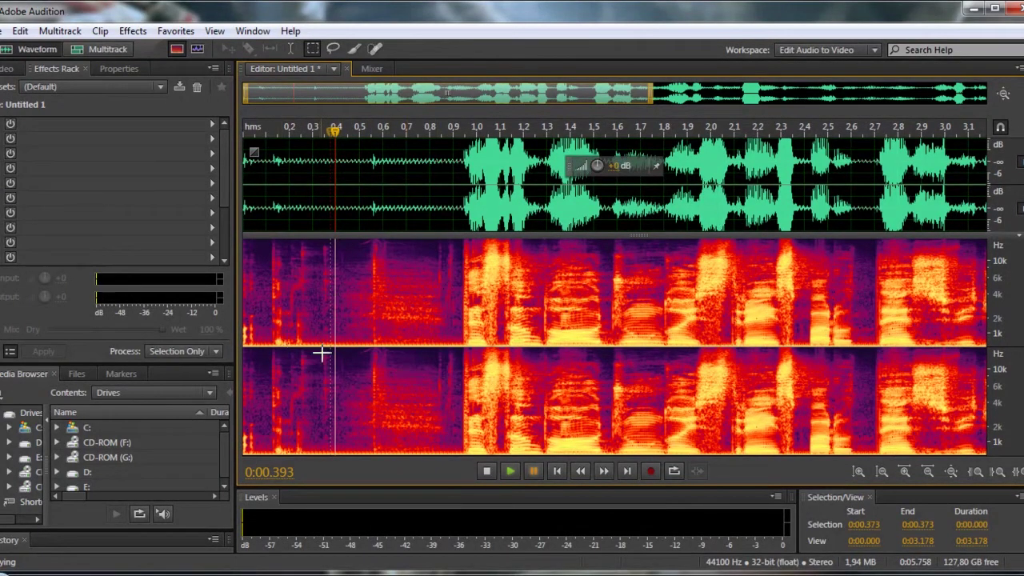
{"action": "scroll", "coordinate": [320, 352], "scroll_direction": "up", "scroll_amount": 2}
{"action": "scroll", "coordinate": [321, 353], "scroll_direction": "up", "scroll_amount": 2}
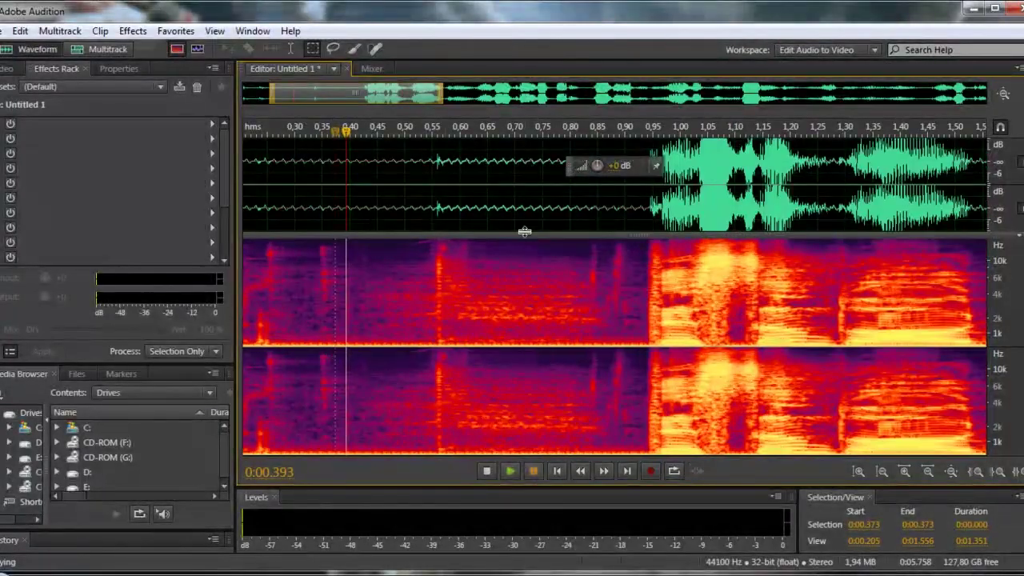
{"action": "left_click_drag", "start_coordinate": [366, 244], "coordinate": [417, 366]}
{"action": "left_click_drag", "start_coordinate": [415, 297], "coordinate": [417, 258]}
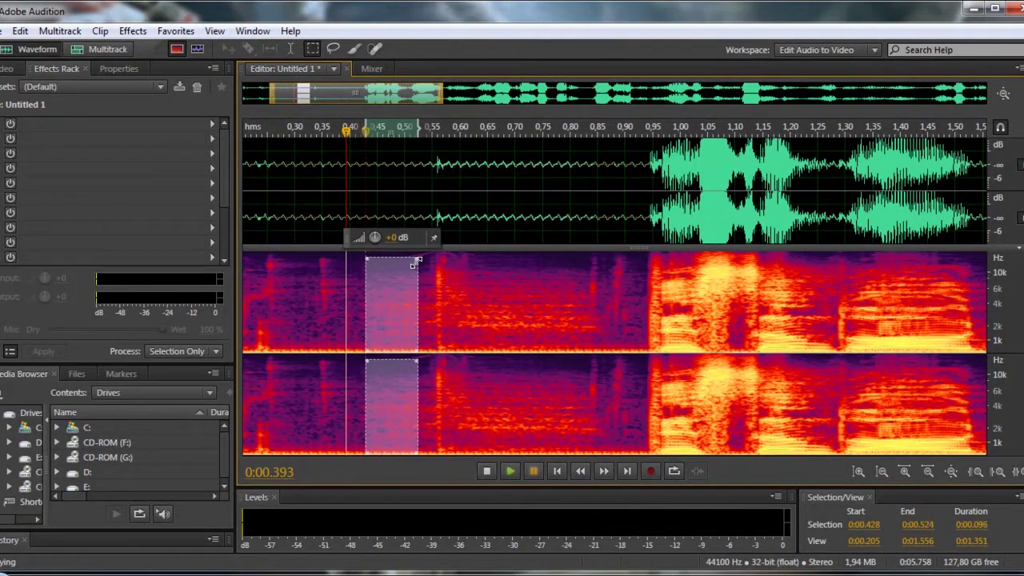
{"action": "right_click", "coordinate": [385, 319]}
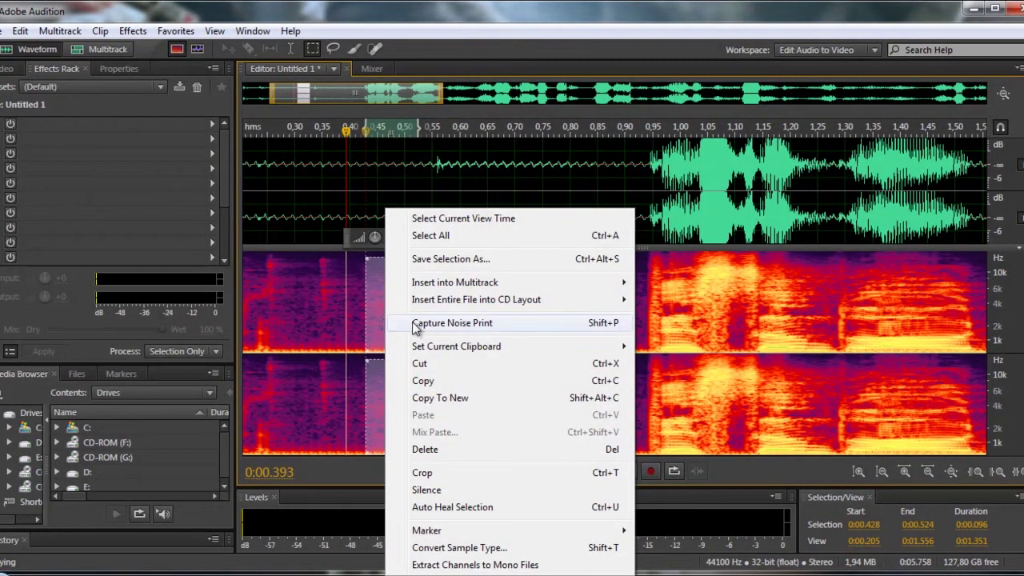
{"action": "left_click", "coordinate": [582, 326]}
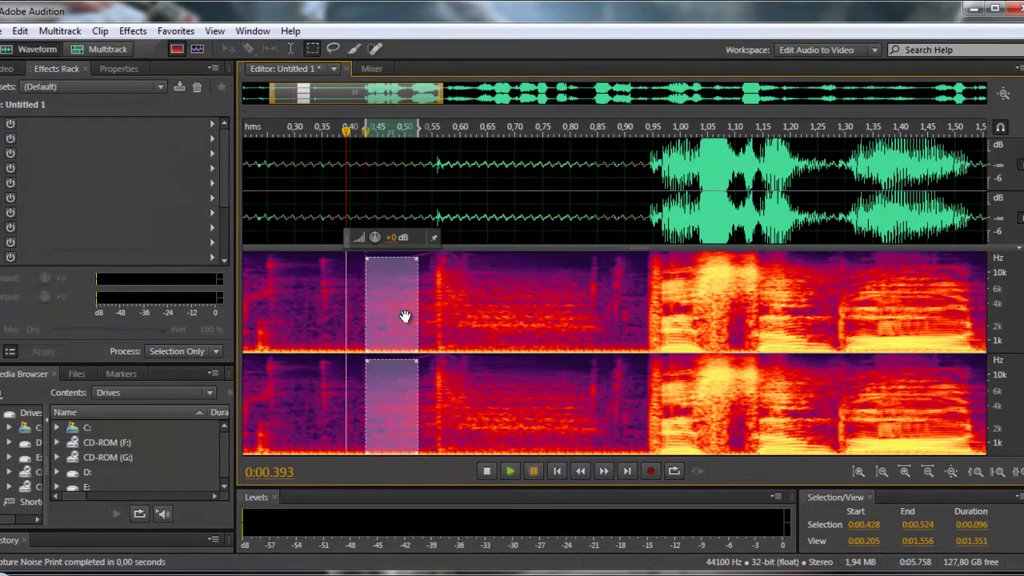
Bring up the Noise Reduction (process) effect, then move and shrink its window to uncover more of the spectrogram.
{"action": "left_click", "coordinate": [133, 31]}
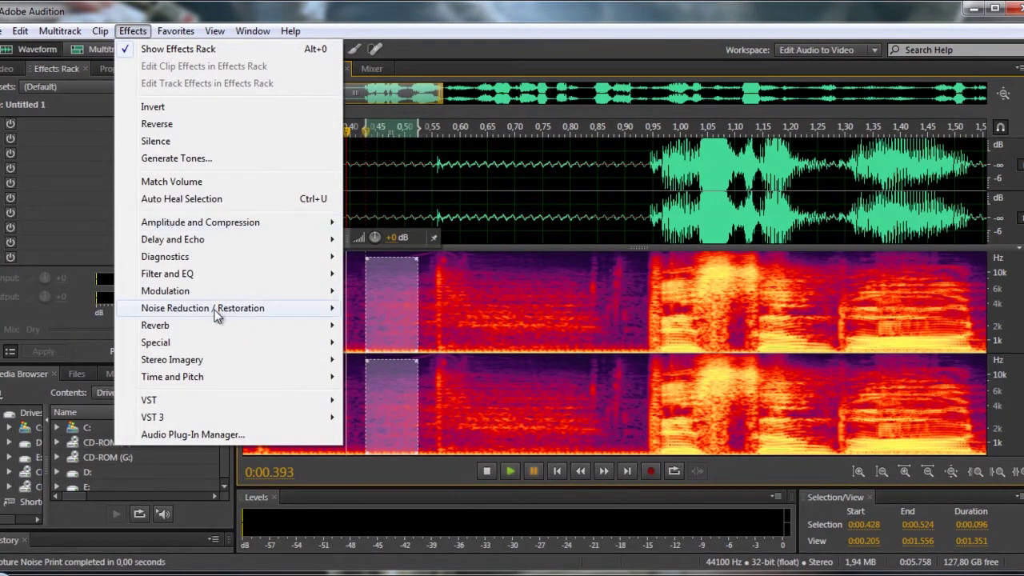
{"action": "mouse_move", "coordinate": [221, 314]}
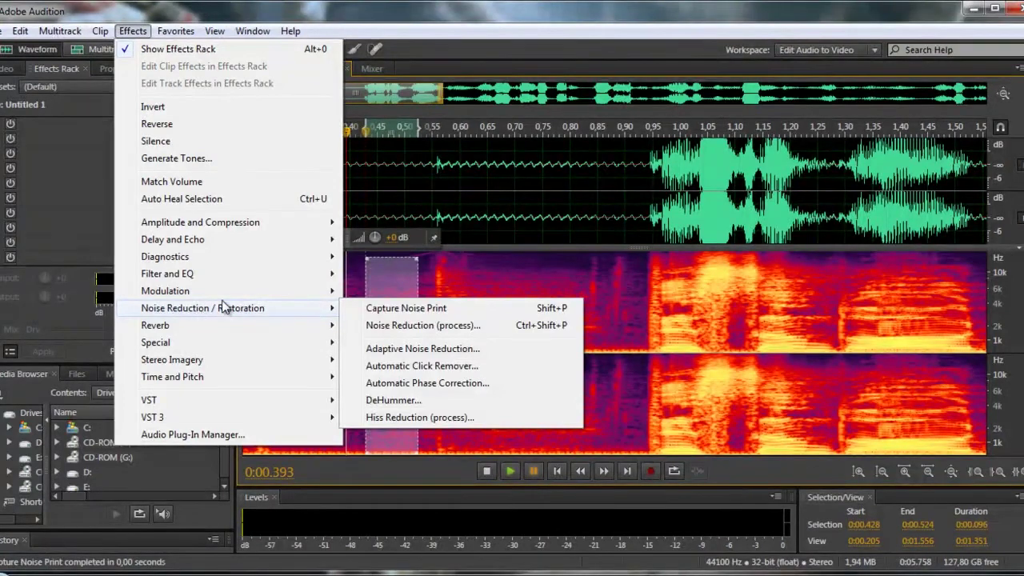
{"action": "left_click", "coordinate": [400, 327]}
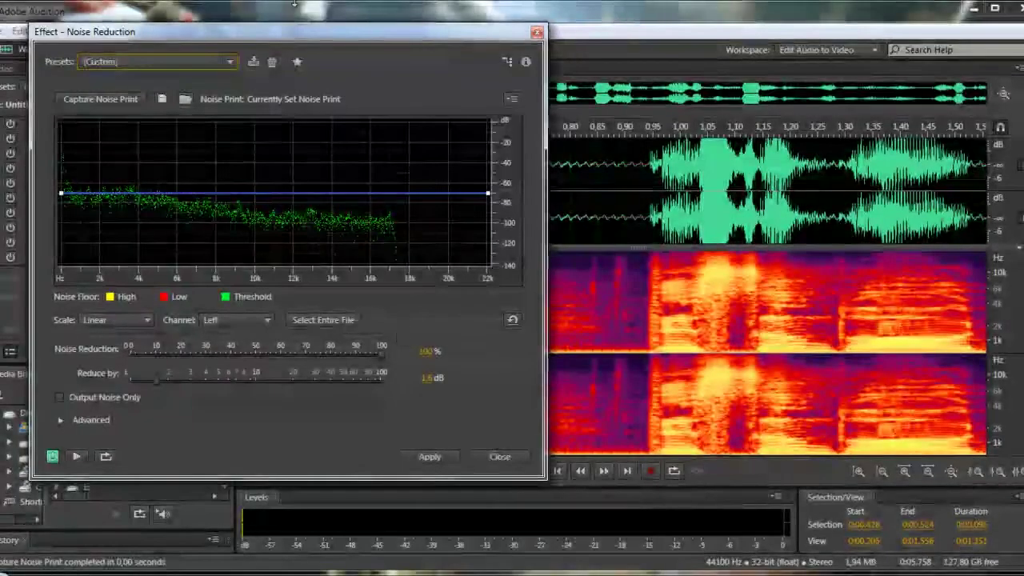
{"action": "left_click_drag", "start_coordinate": [288, 38], "coordinate": [347, 50]}
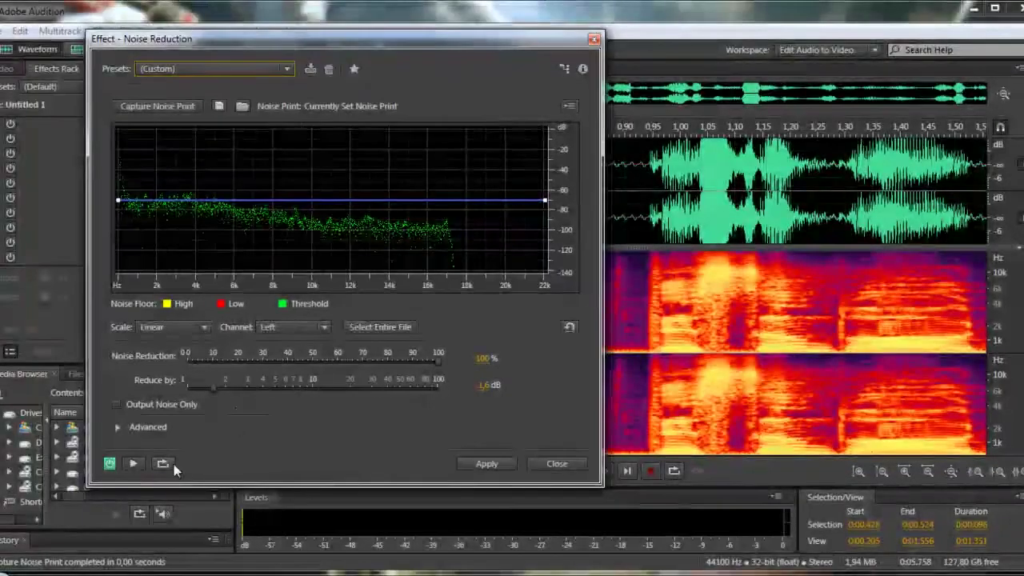
{"action": "left_click_drag", "start_coordinate": [297, 41], "coordinate": [683, 29]}
{"action": "left_click", "coordinate": [520, 457]}
{"action": "left_click_drag", "start_coordinate": [647, 37], "coordinate": [181, 40]}
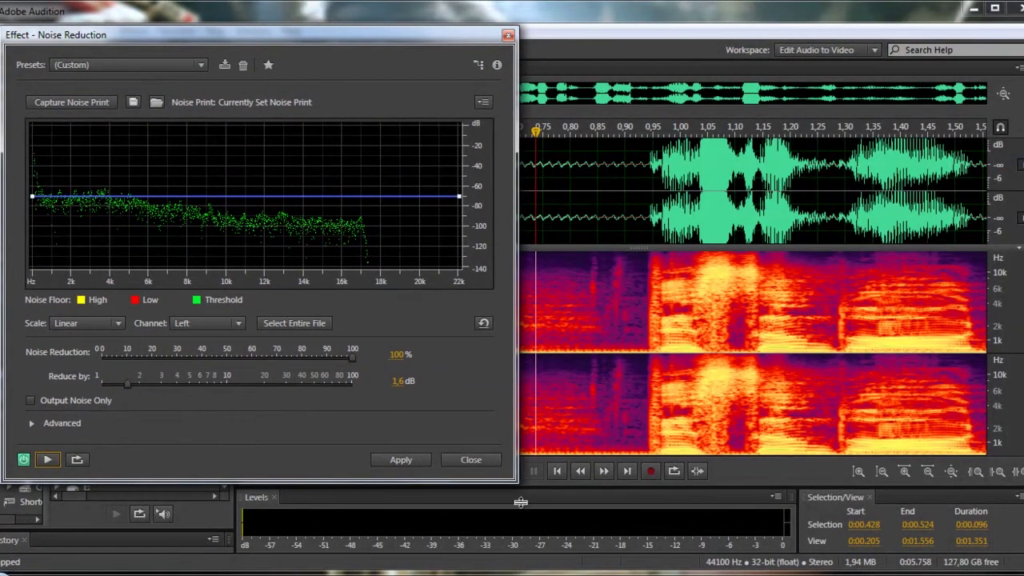
{"action": "left_click_drag", "start_coordinate": [517, 481], "coordinate": [411, 402]}
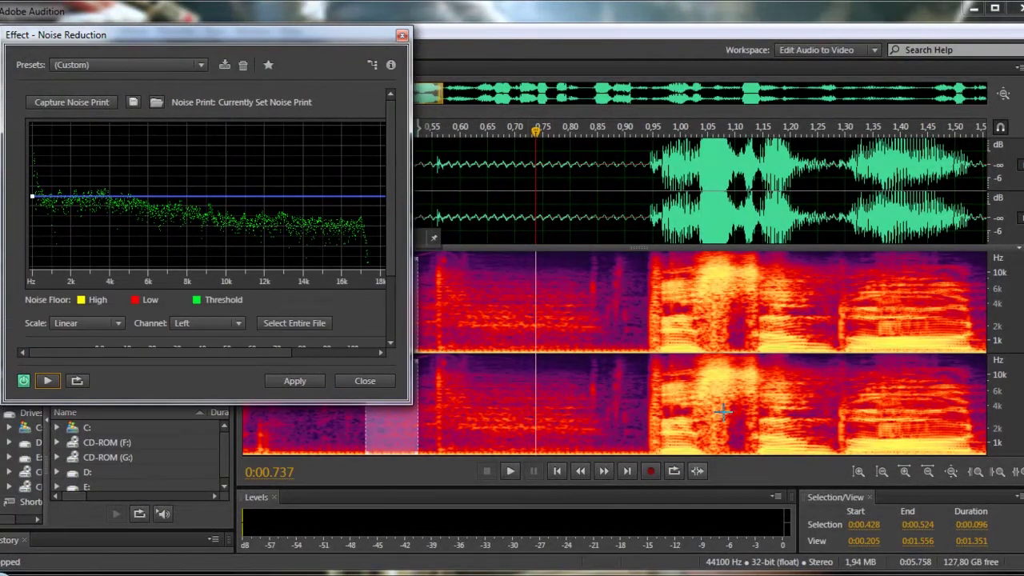
Select the visible range from 0:00.205 to 0:01.556 and apply the noise reduction to it.
{"action": "double_click", "coordinate": [621, 343]}
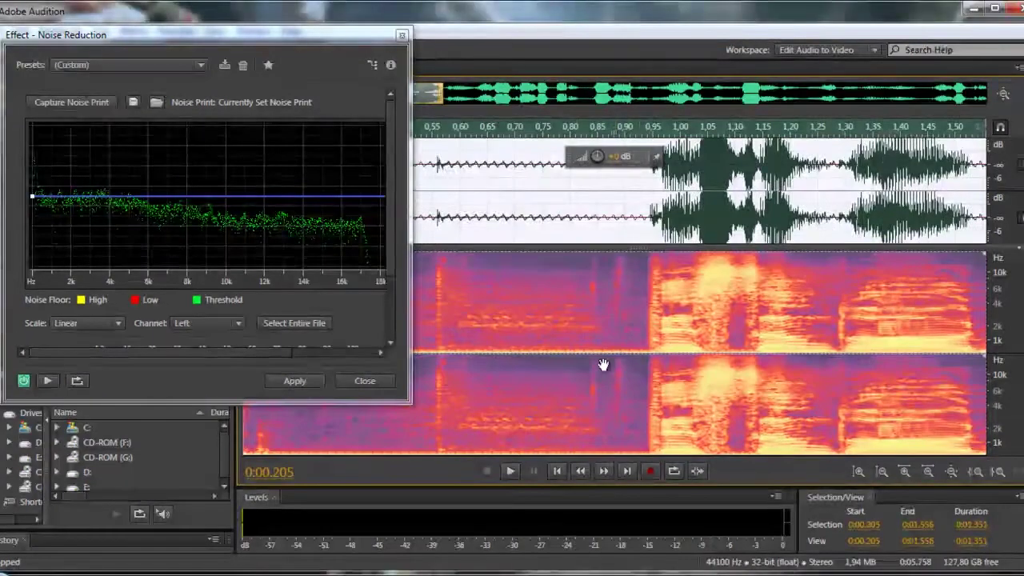
{"action": "left_click", "coordinate": [295, 381]}
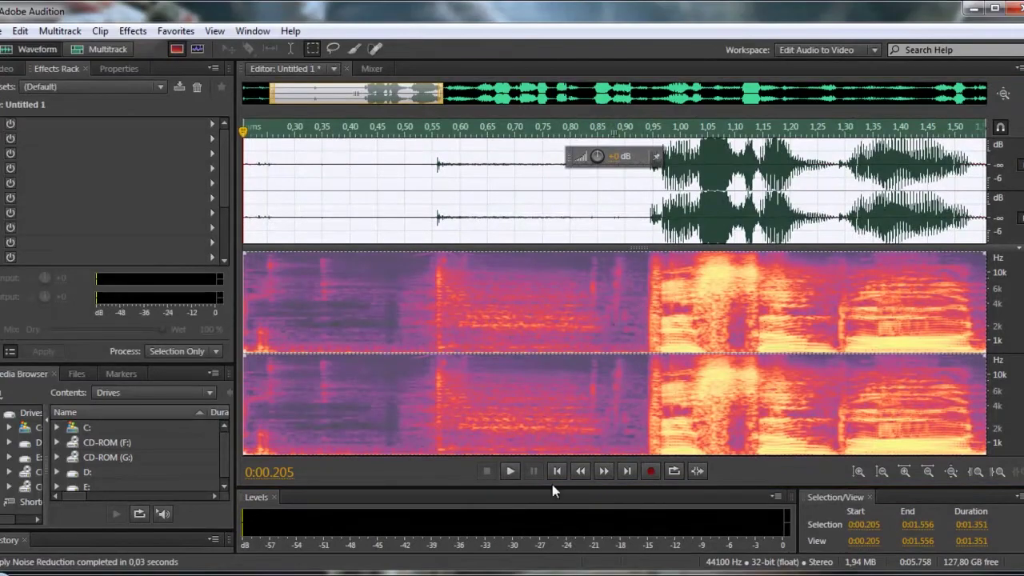
Apply Noise Reduction (process) to the whole recording using the captured noise print, and play the result.
{"action": "scroll", "coordinate": [551, 360], "scroll_direction": "down", "scroll_amount": 3}
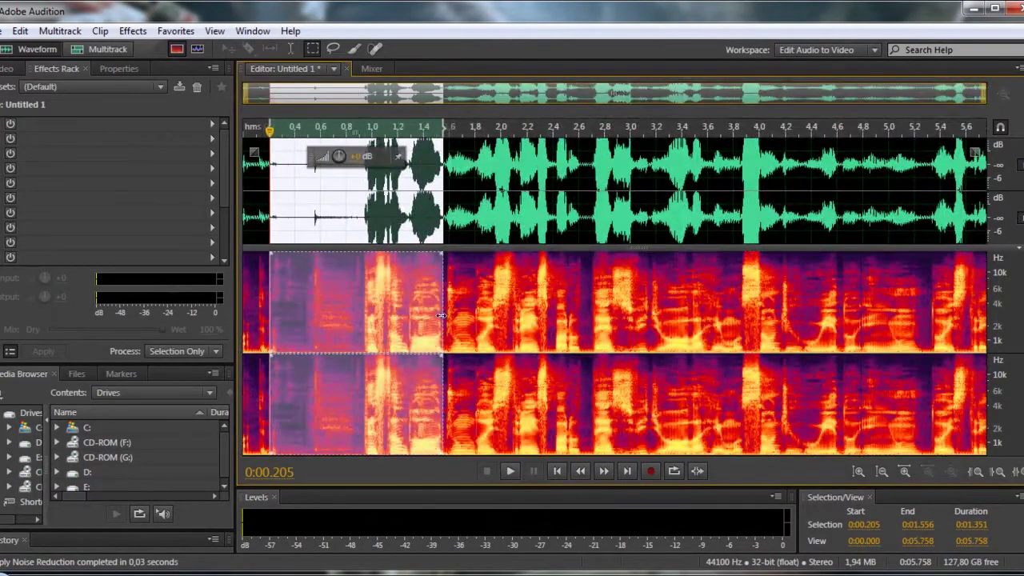
{"action": "double_click", "coordinate": [488, 312]}
{"action": "left_click", "coordinate": [132, 31]}
{"action": "mouse_move", "coordinate": [232, 297]}
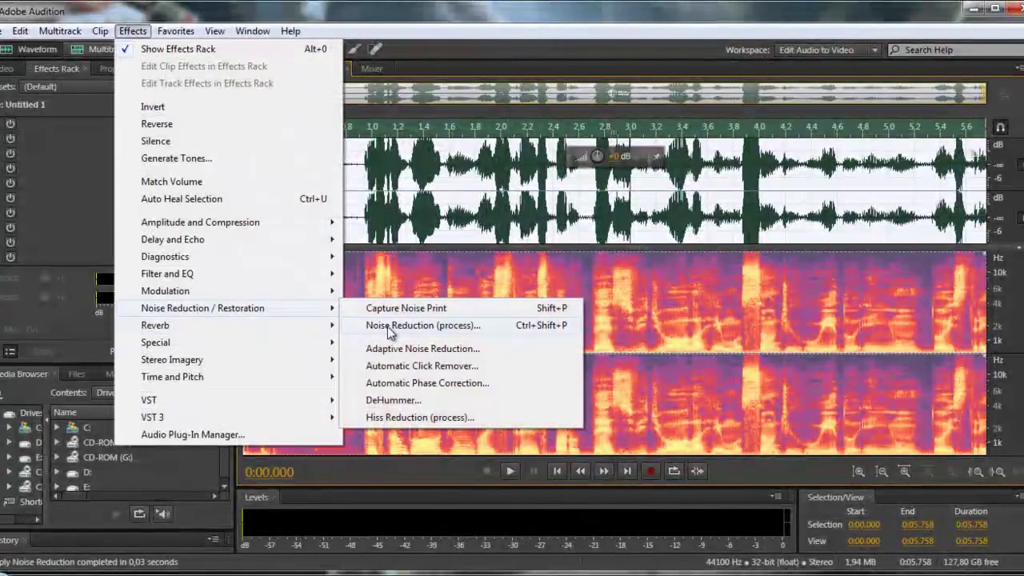
{"action": "left_click", "coordinate": [400, 326]}
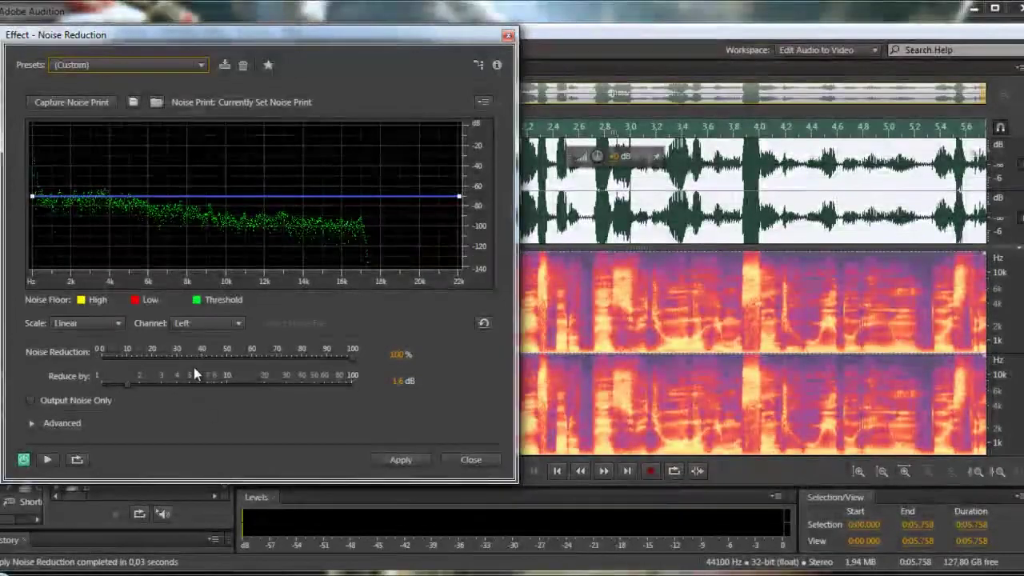
{"action": "left_click", "coordinate": [386, 461]}
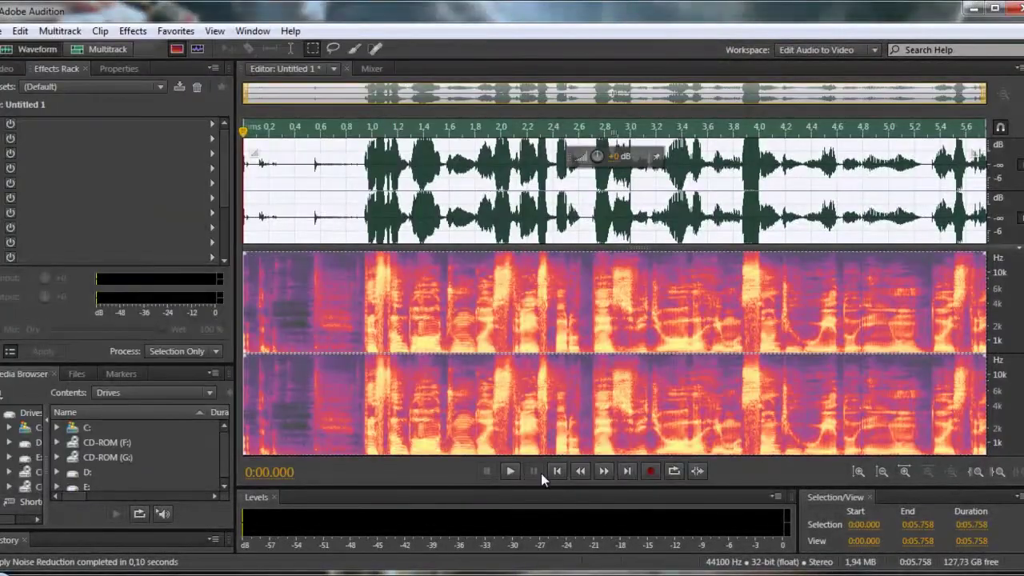
{"action": "left_click", "coordinate": [511, 470]}
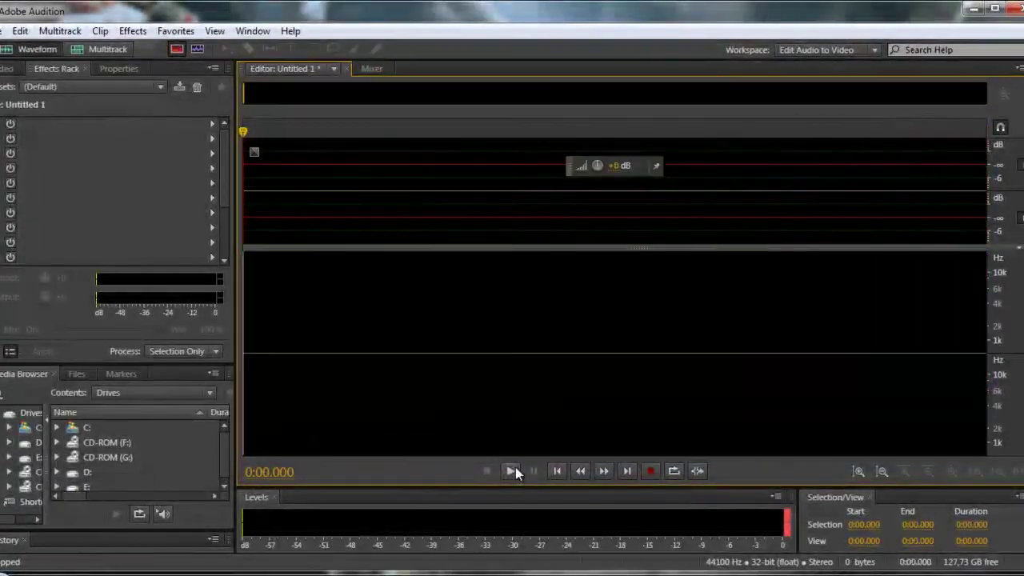
Bring the noise-reduced recording back into the empty editor and play it, repeating the passage from near the start.
{"action": "key", "text": "ctrl+v"}
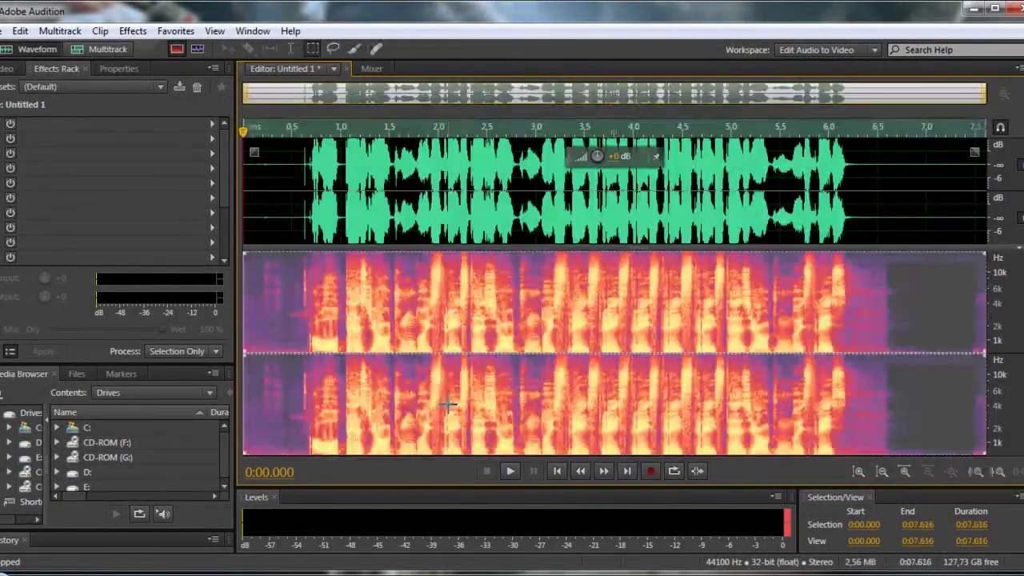
{"action": "left_click", "coordinate": [510, 474]}
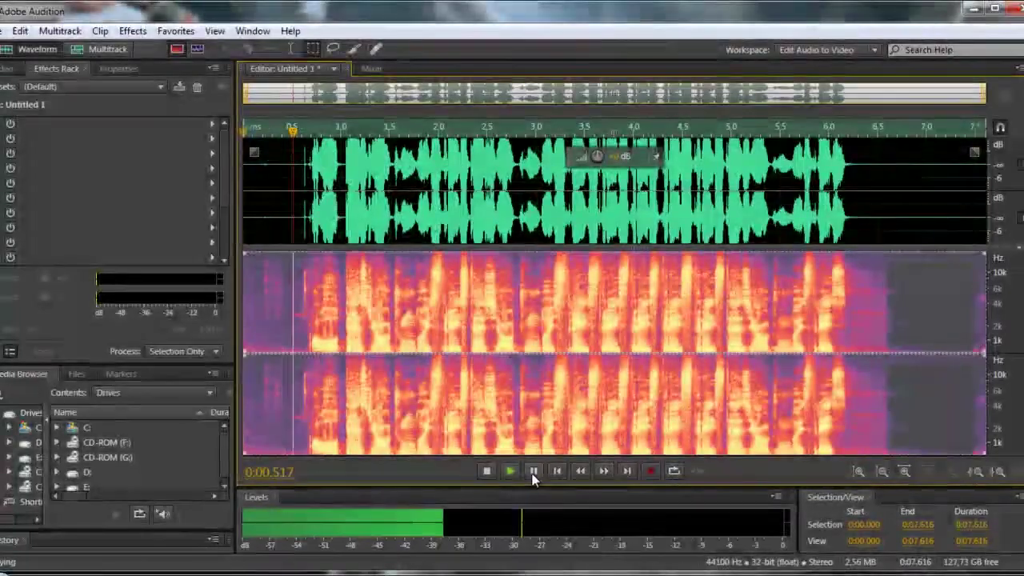
{"action": "left_click", "coordinate": [534, 473]}
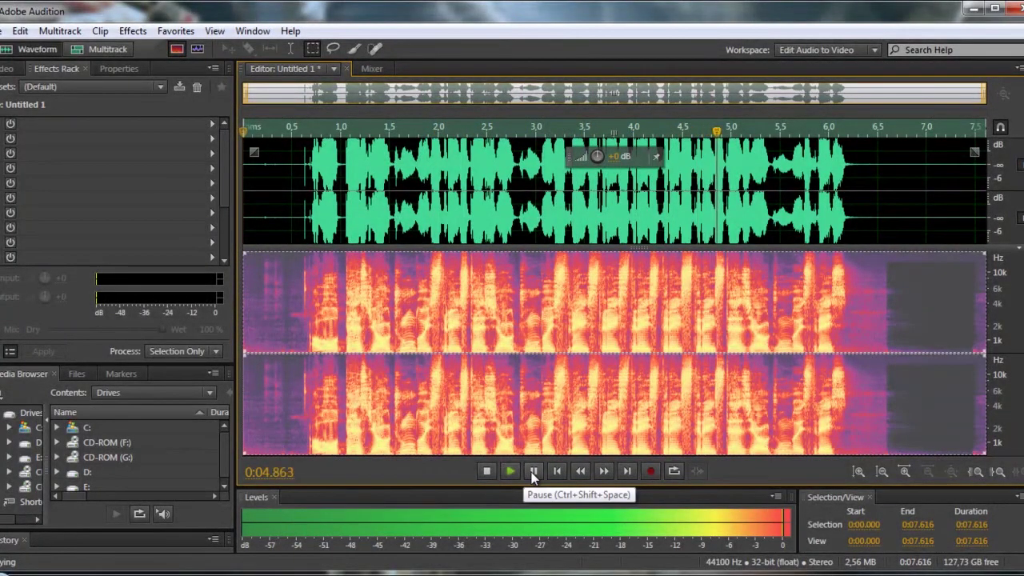
{"action": "left_click", "coordinate": [535, 472]}
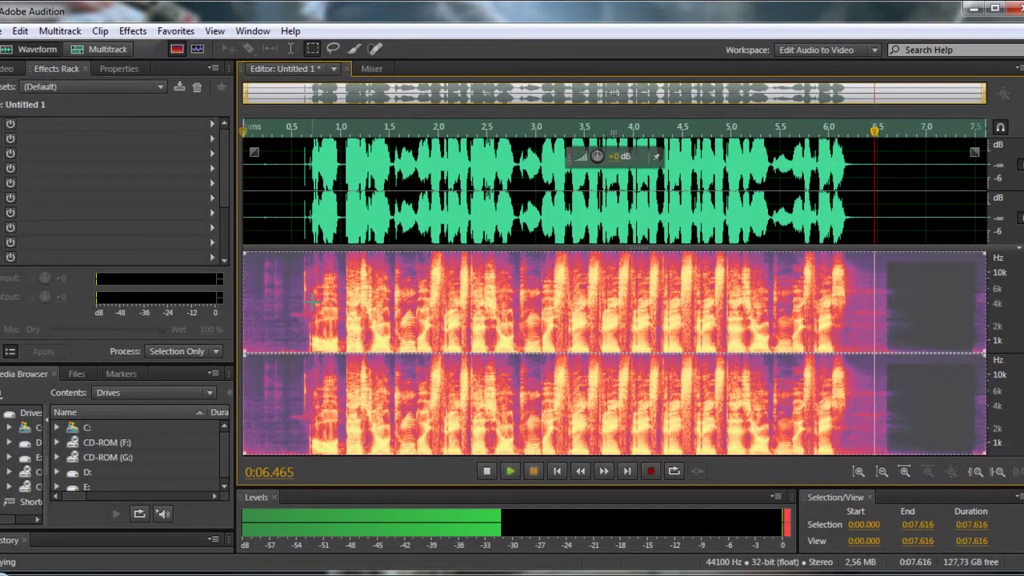
{"action": "left_click_drag", "start_coordinate": [875, 130], "coordinate": [285, 128]}
{"action": "left_click", "coordinate": [534, 472]}
Select the entire recording in the waveform and delete it.
{"action": "left_click", "coordinate": [290, 49]}
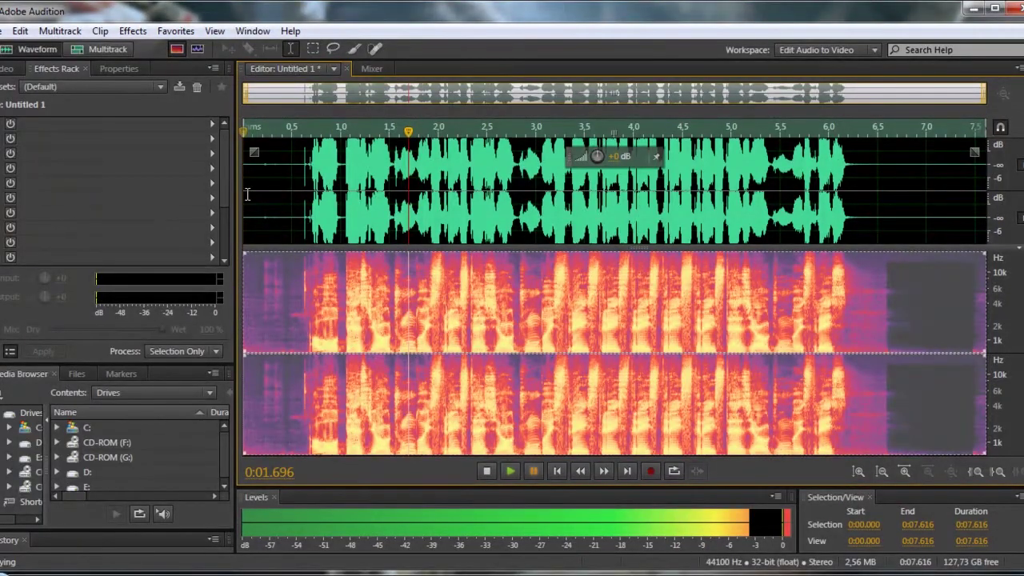
{"action": "key", "text": "ctrl+a"}
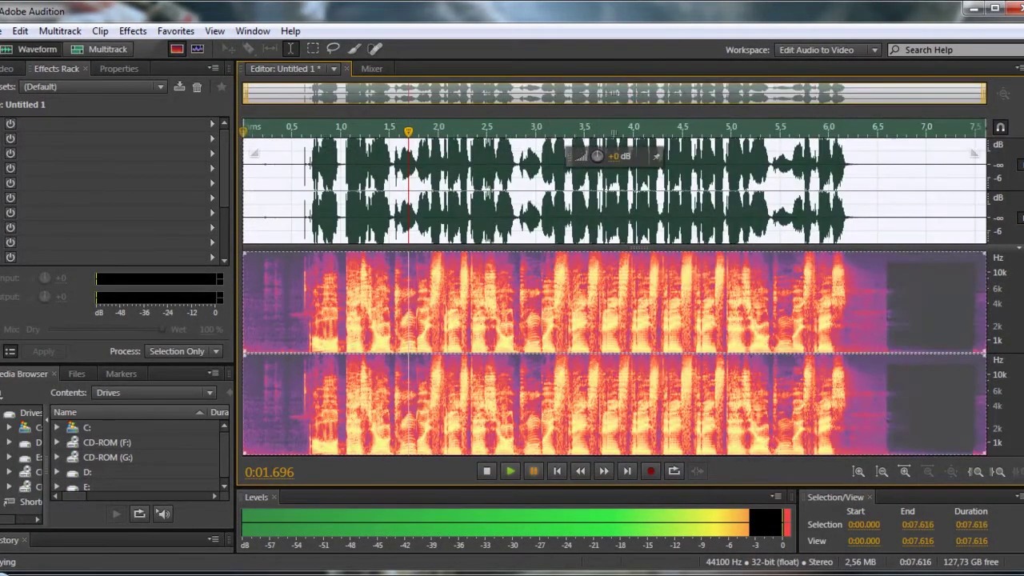
{"action": "key", "text": "Delete"}
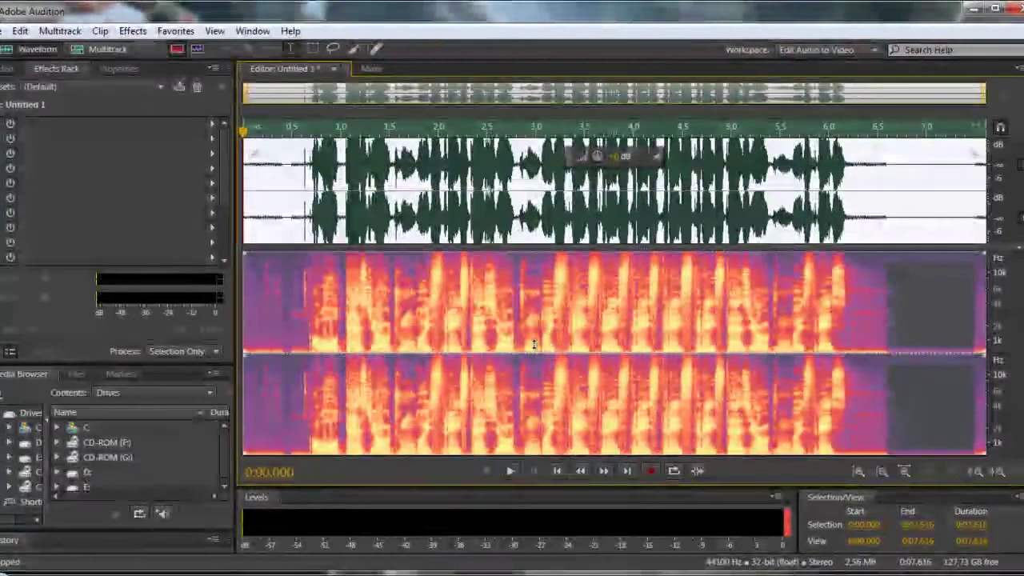
{"action": "left_click", "coordinate": [279, 192]}
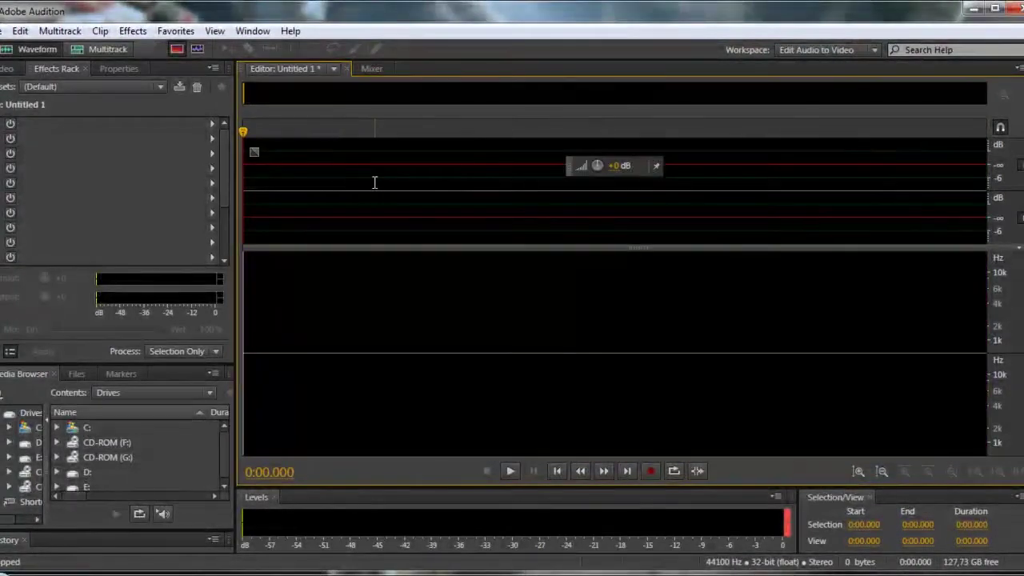
Arm Track 1 in the multitrack session, record a voice clip about 10 seconds long and play it back.
{"action": "left_click", "coordinate": [96, 51]}
{"action": "left_click", "coordinate": [24, 50]}
{"action": "left_click", "coordinate": [96, 50]}
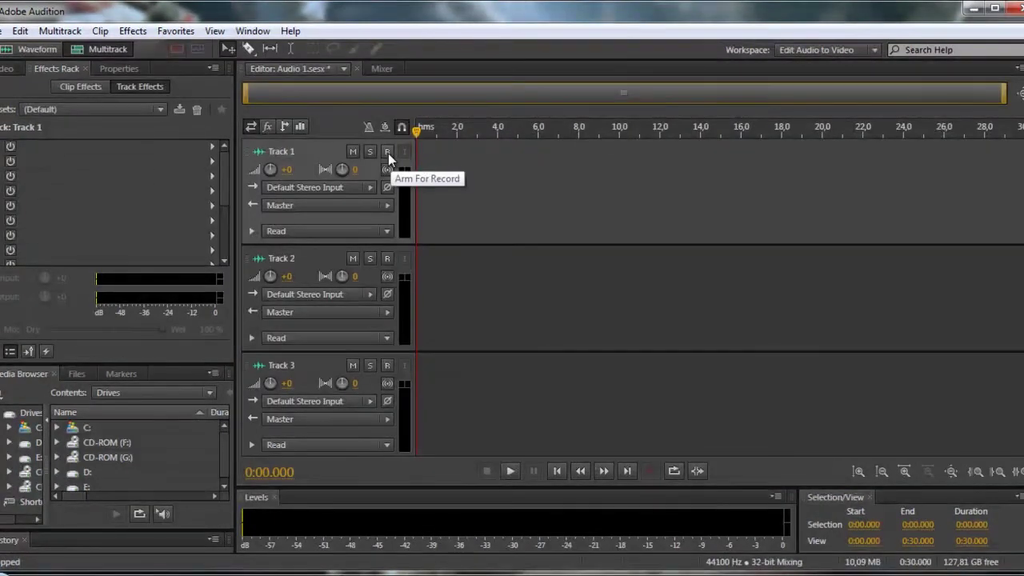
{"action": "left_click", "coordinate": [387, 152]}
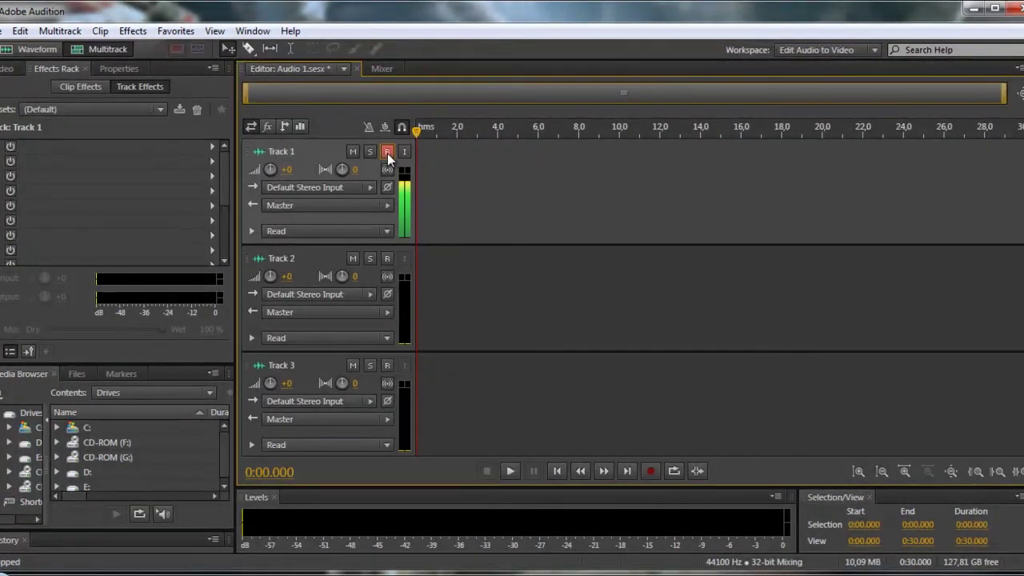
{"action": "left_click", "coordinate": [652, 471]}
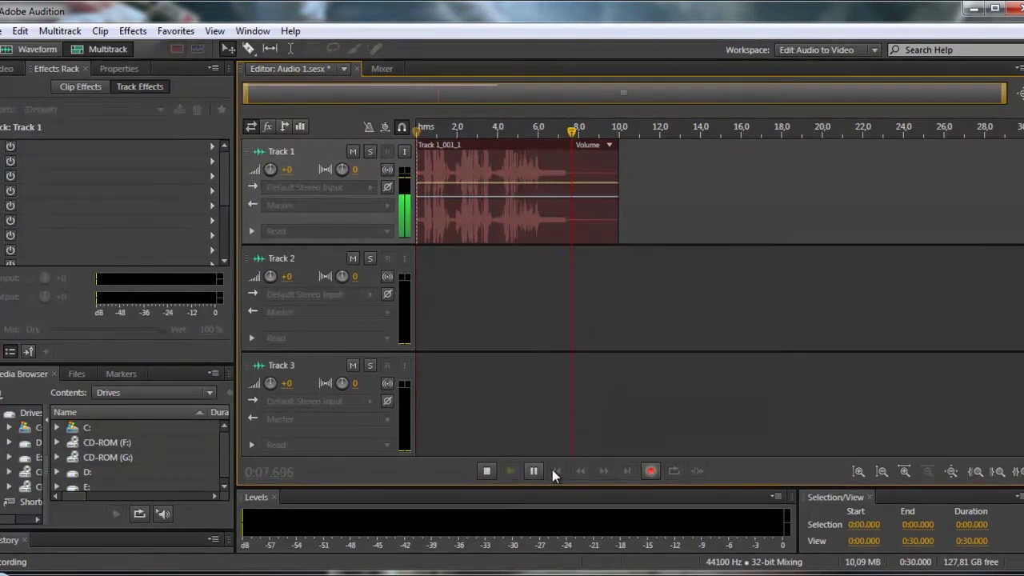
{"action": "left_click", "coordinate": [651, 471]}
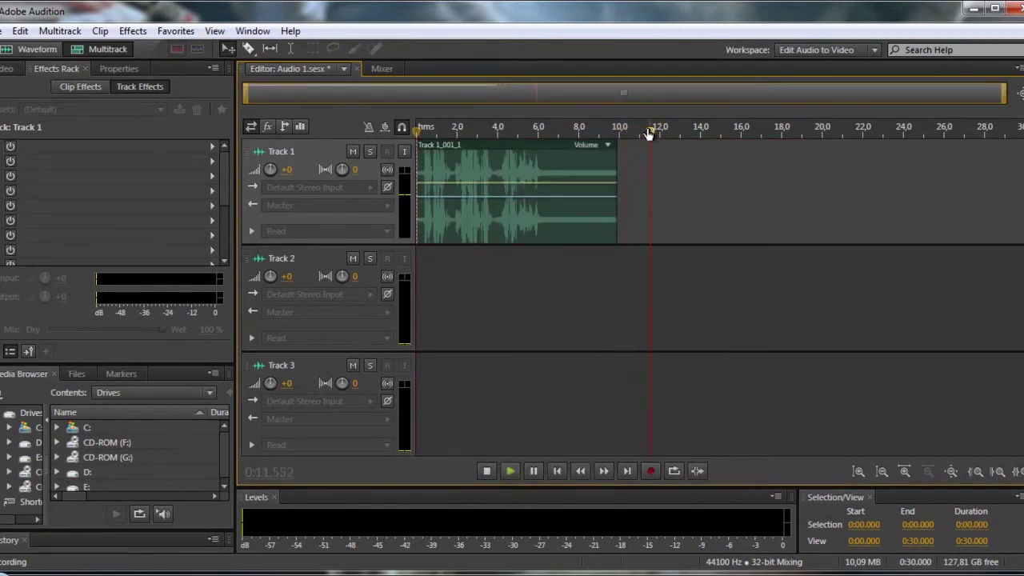
{"action": "key", "text": "space"}
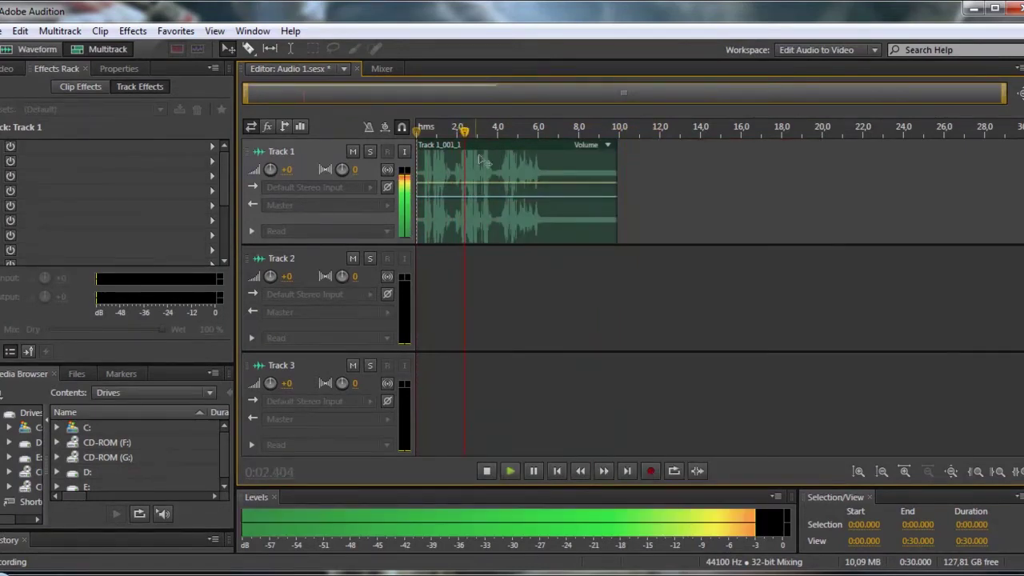
{"action": "left_click", "coordinate": [534, 471]}
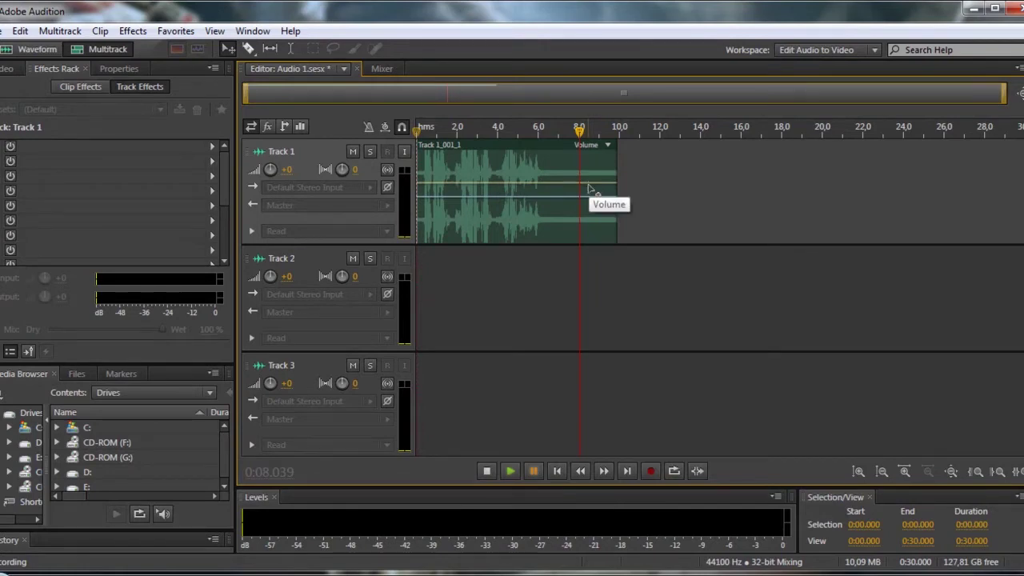
Open the recorded Track 1 clip in the waveform editor and play it from the beginning.
{"action": "double_click", "coordinate": [557, 213]}
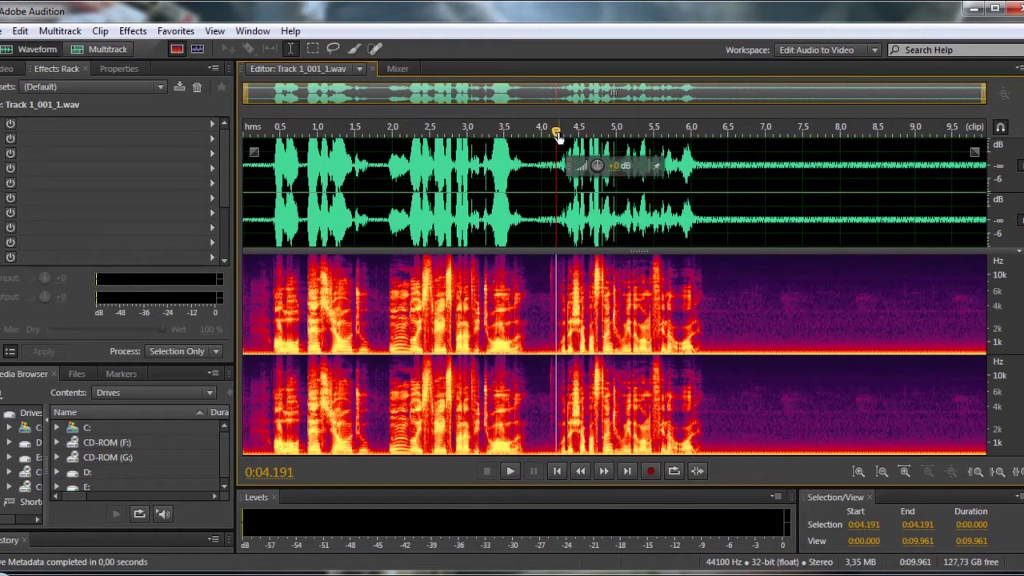
{"action": "left_click_drag", "start_coordinate": [559, 136], "coordinate": [244, 132]}
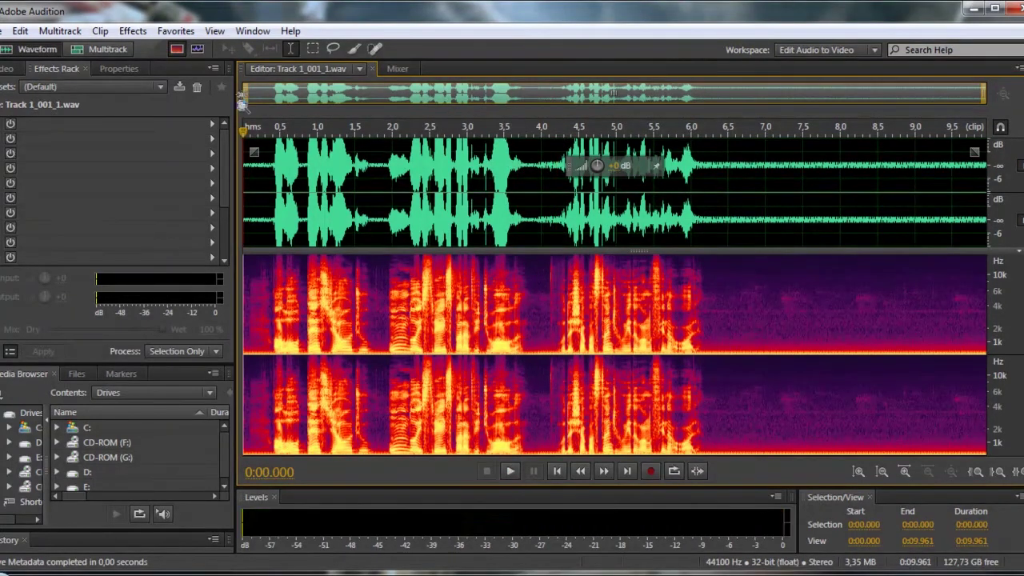
{"action": "left_click", "coordinate": [516, 471]}
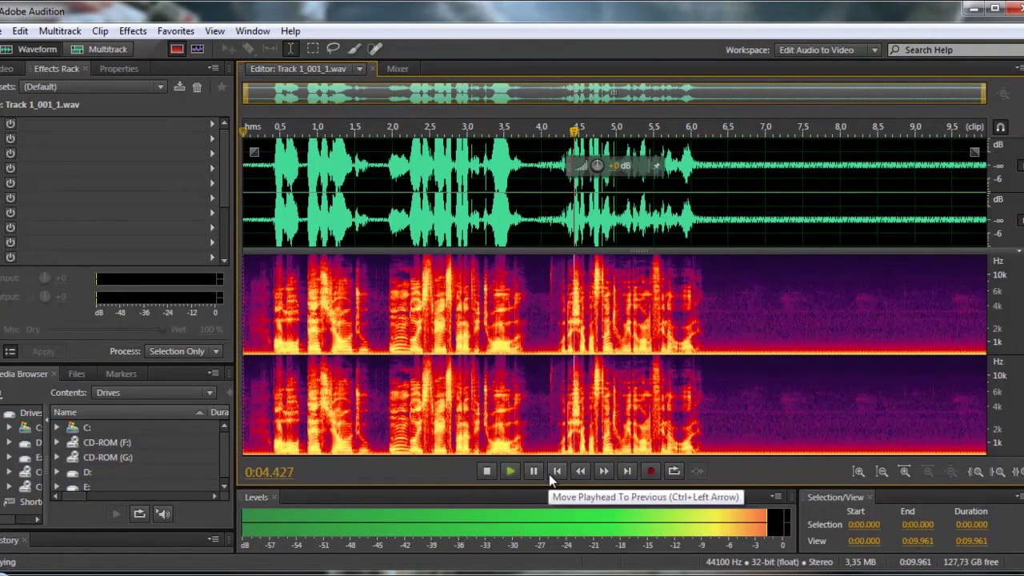
{"action": "left_click", "coordinate": [533, 471]}
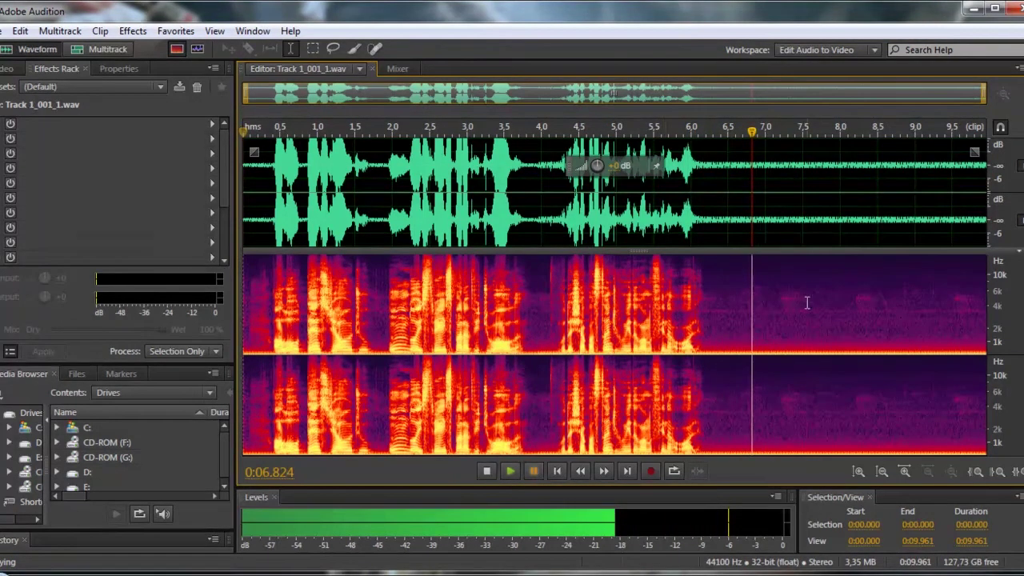
Marquee-select the quiet section from about 0:07.766 to 0:09.794 in the spectrogram and capture it as the noise print.
{"action": "left_click", "coordinate": [311, 50]}
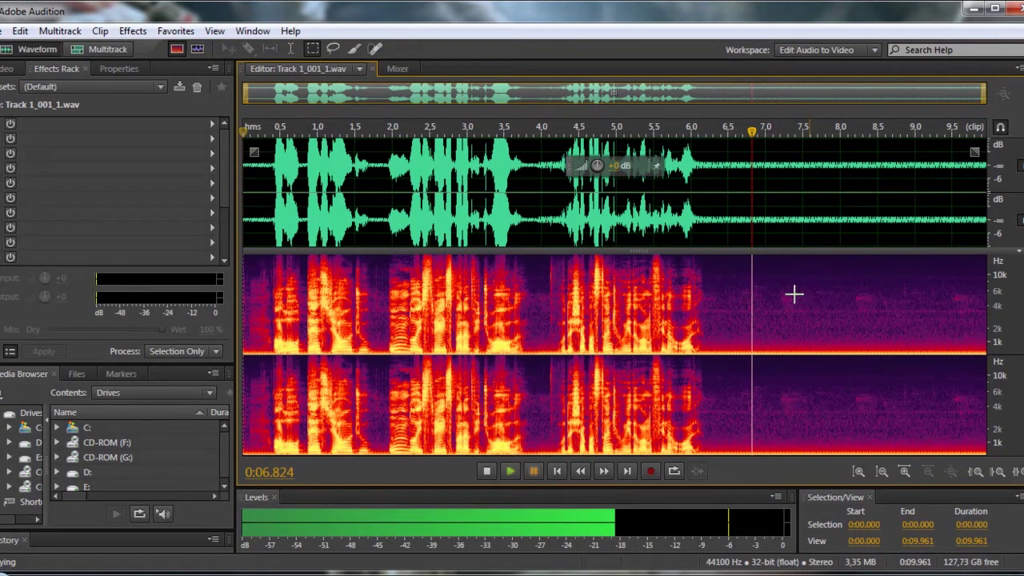
{"action": "left_click_drag", "start_coordinate": [824, 270], "coordinate": [971, 370]}
{"action": "right_click", "coordinate": [880, 389]}
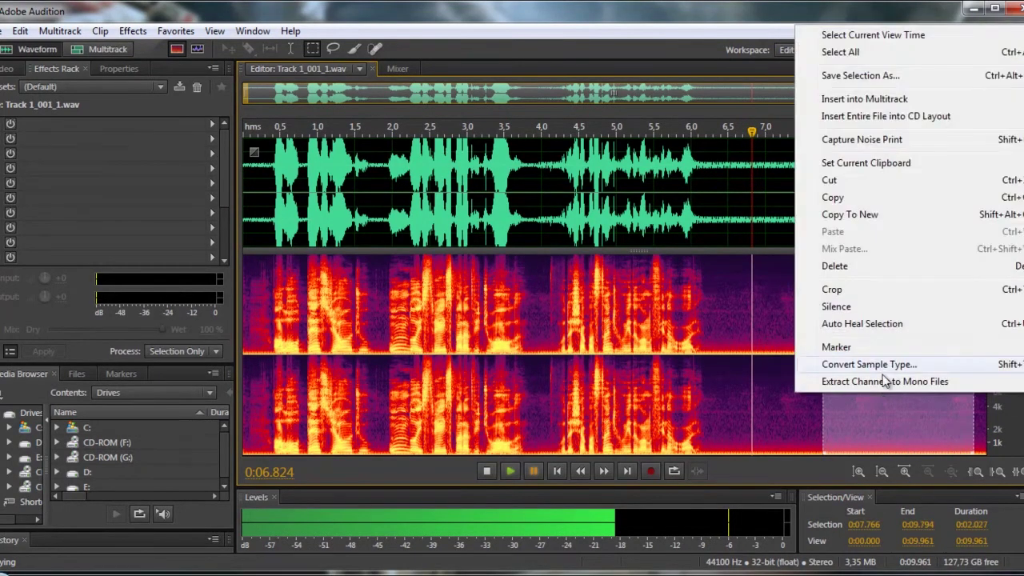
{"action": "left_click", "coordinate": [855, 140]}
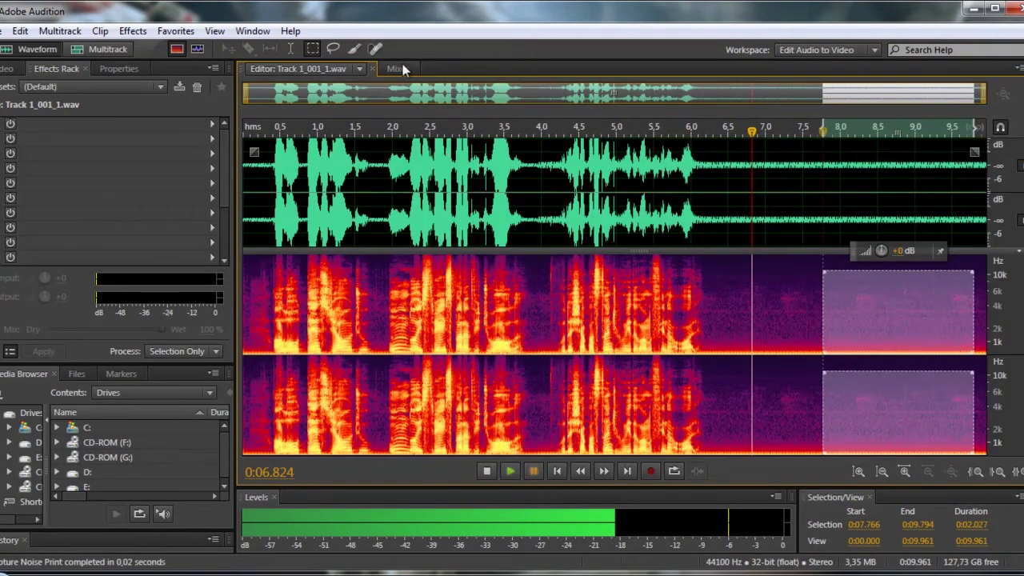
Apply Noise Reduction (process) to the entire Track 1 clip using the newly captured noise print.
{"action": "left_click", "coordinate": [132, 30]}
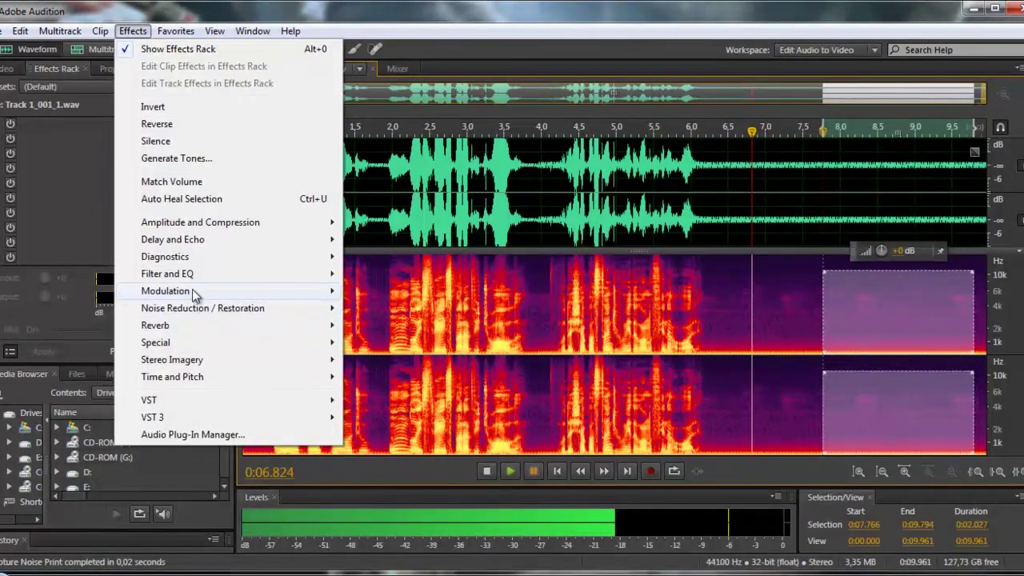
{"action": "mouse_move", "coordinate": [197, 311]}
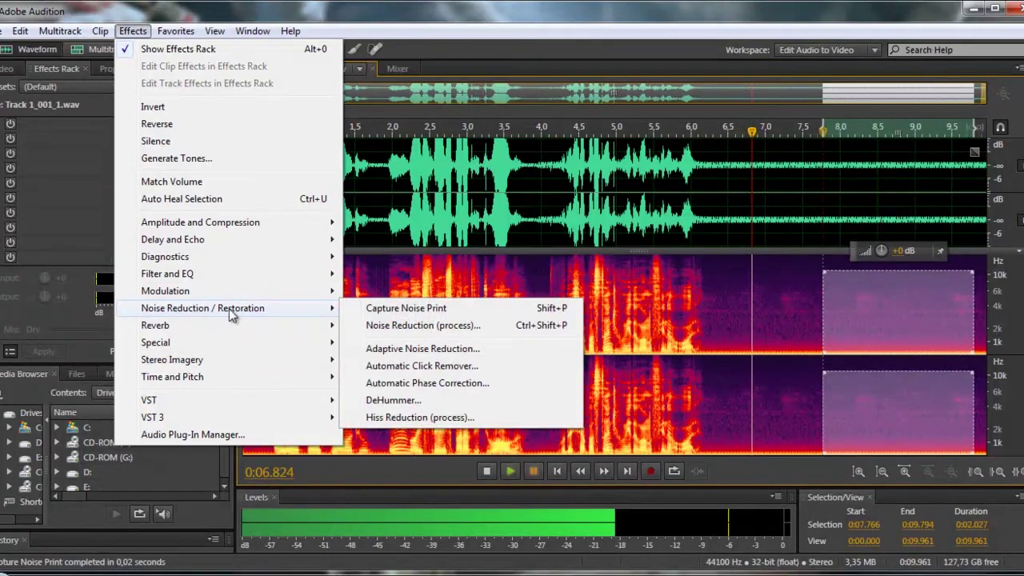
{"action": "left_click", "coordinate": [430, 328]}
{"action": "double_click", "coordinate": [723, 313]}
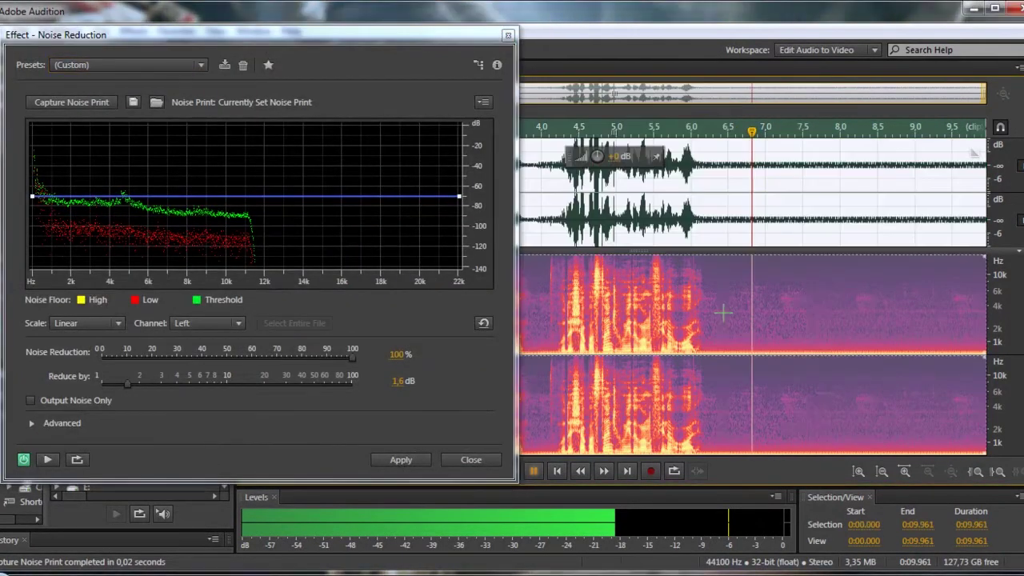
{"action": "left_click", "coordinate": [398, 459]}
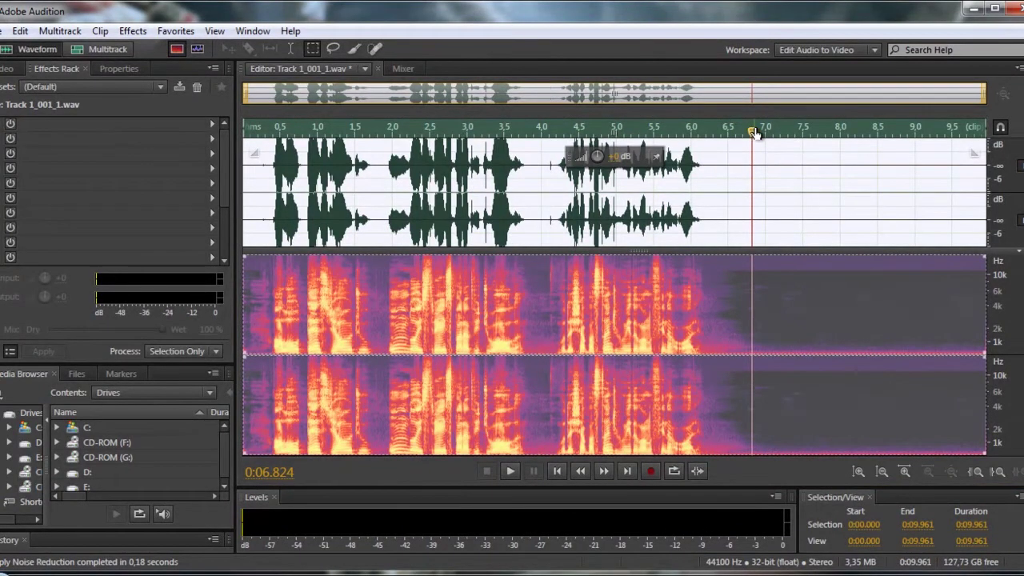
Play the noise-reduced Track 1 clip from the beginning twice to check the remaining noise.
{"action": "key", "text": "space"}
{"action": "key", "text": "space"}
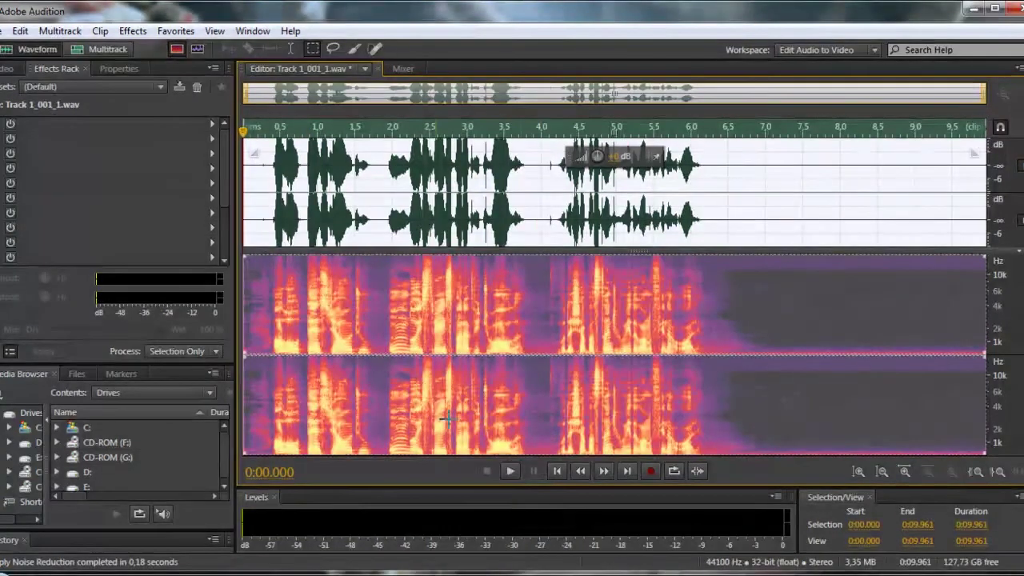
{"action": "left_click", "coordinate": [512, 474]}
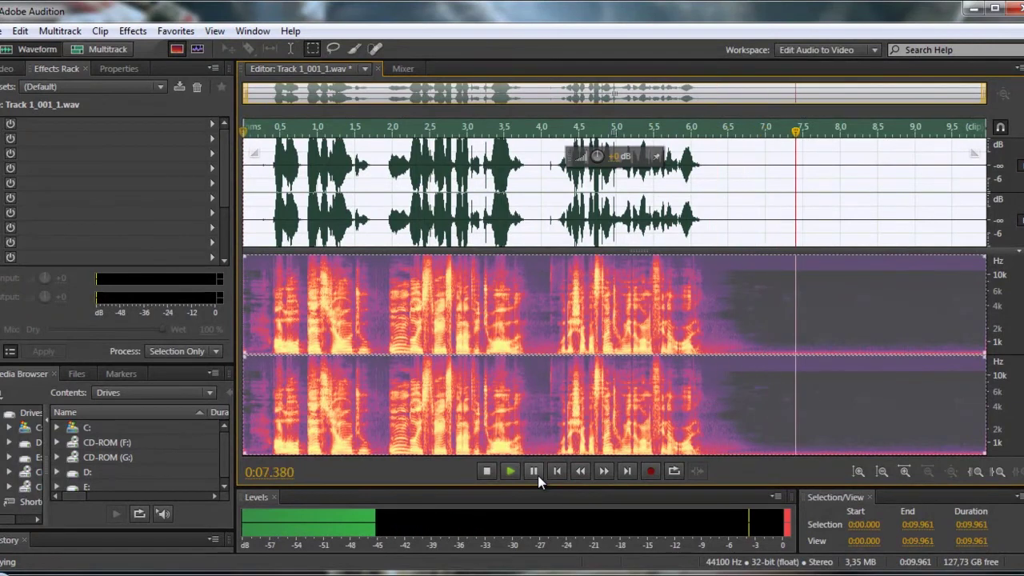
{"action": "left_click", "coordinate": [534, 471]}
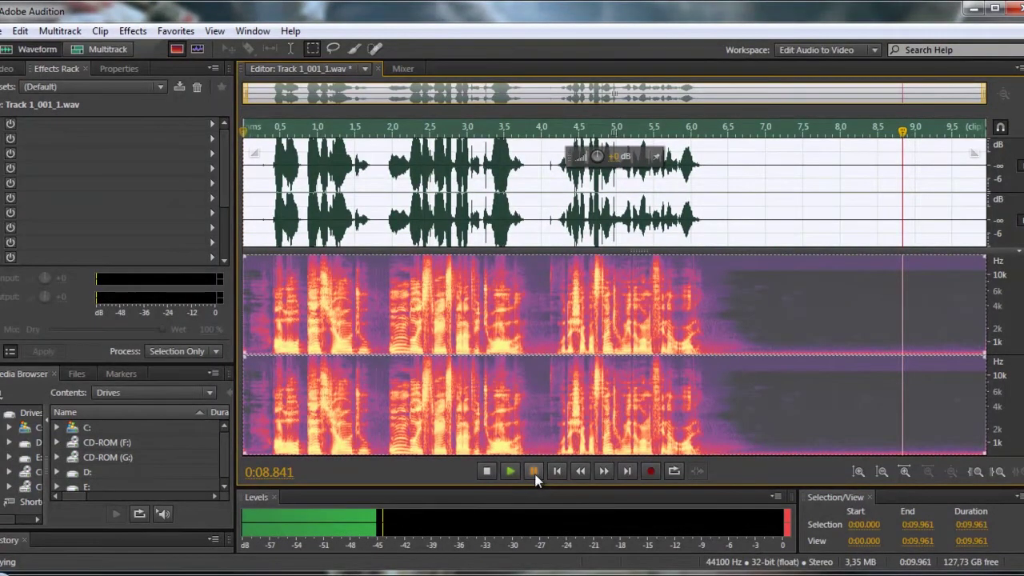
{"action": "left_click", "coordinate": [534, 472]}
{"action": "left_click", "coordinate": [534, 472]}
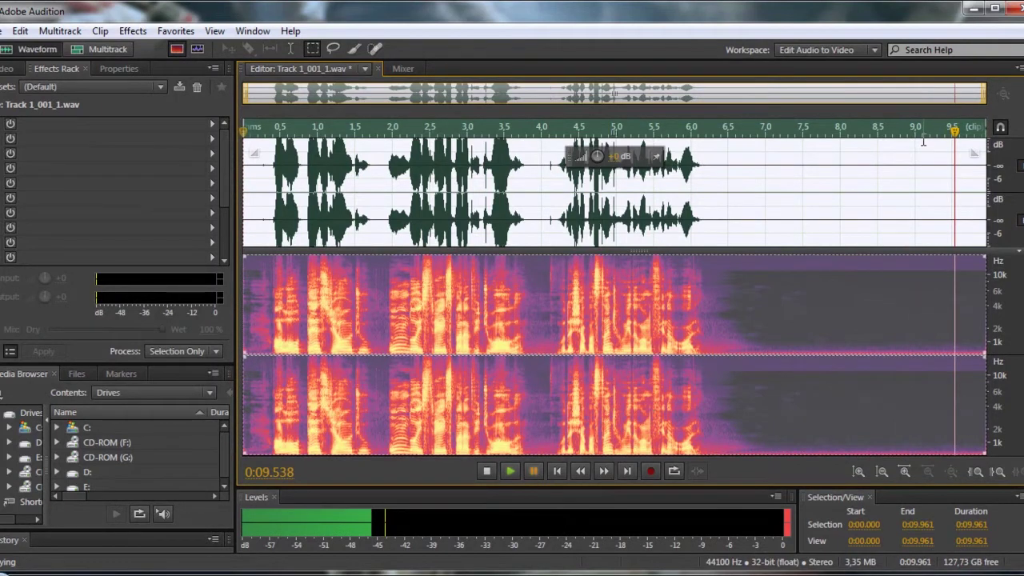
{"action": "left_click", "coordinate": [580, 471]}
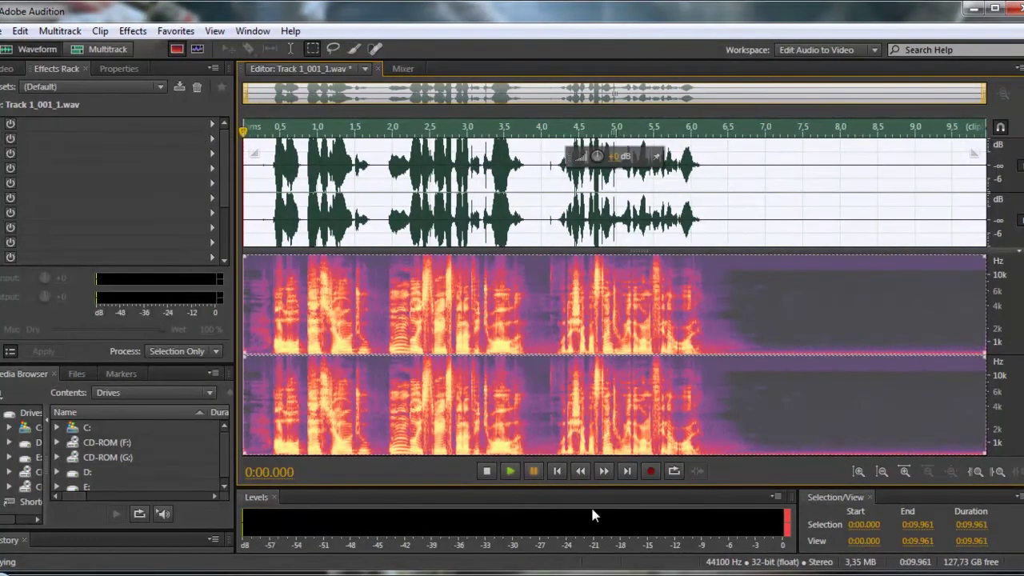
{"action": "left_click", "coordinate": [510, 472]}
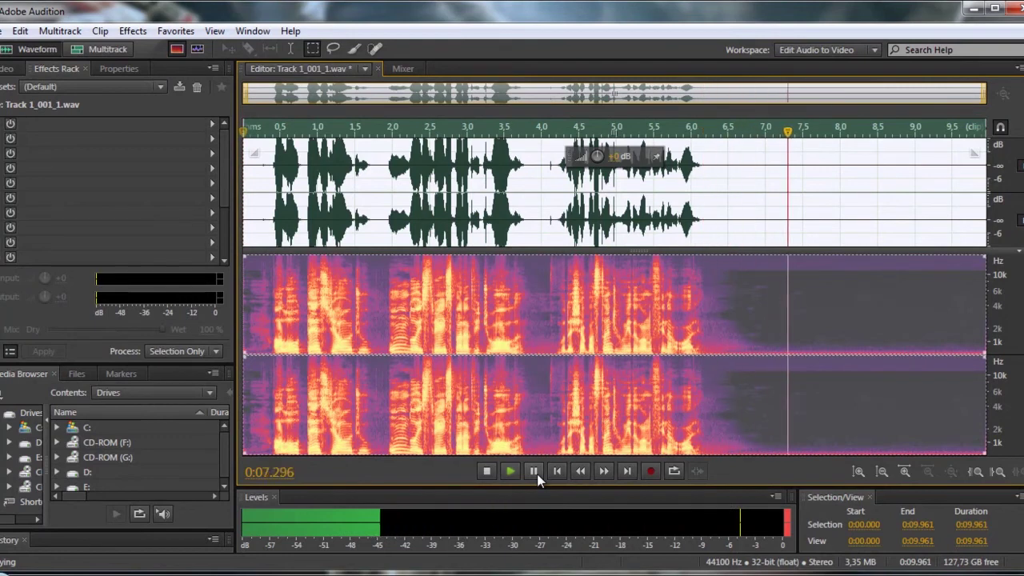
{"action": "left_click", "coordinate": [535, 472]}
{"action": "left_click", "coordinate": [531, 477]}
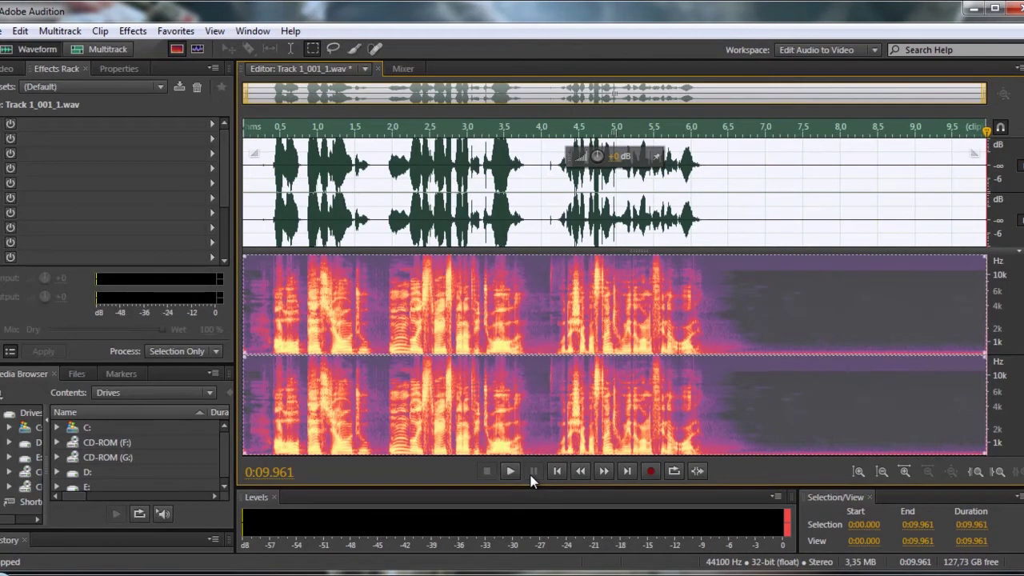
Switch to Premiere Pro, move the playhead to 00:01:53:10 and send the Untitled Audio Extracted_2.wav clip on Audio 1 to Adobe Audition for editing.
{"action": "key", "text": "F9"}
{"action": "key", "text": "super"}
{"action": "left_click", "coordinate": [489, 344]}
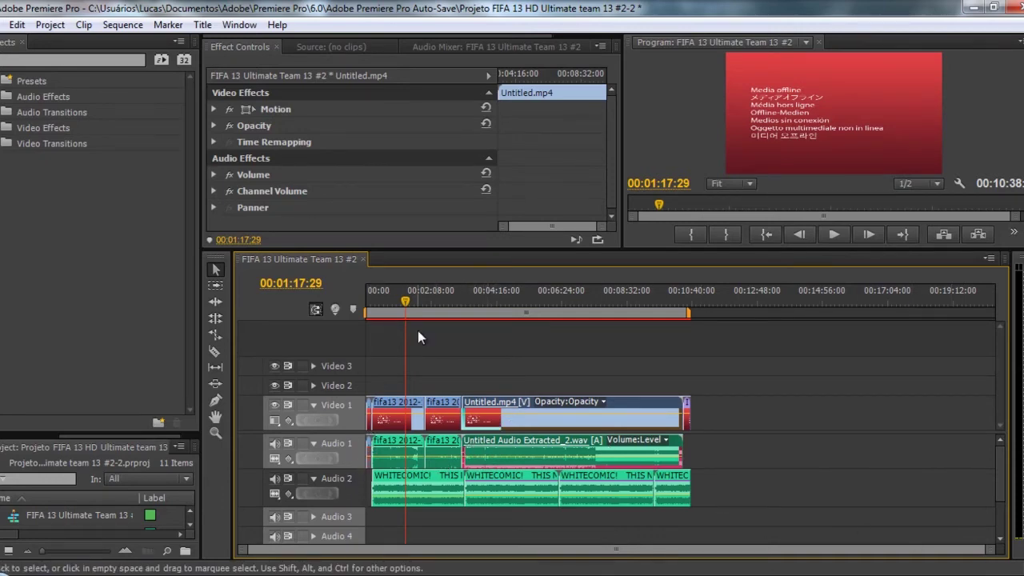
{"action": "mouse_move", "coordinate": [412, 303]}
{"action": "left_mouse_down"}
{"action": "mouse_move", "coordinate": [579, 303]}
{"action": "mouse_move", "coordinate": [424, 302]}
{"action": "left_mouse_up"}
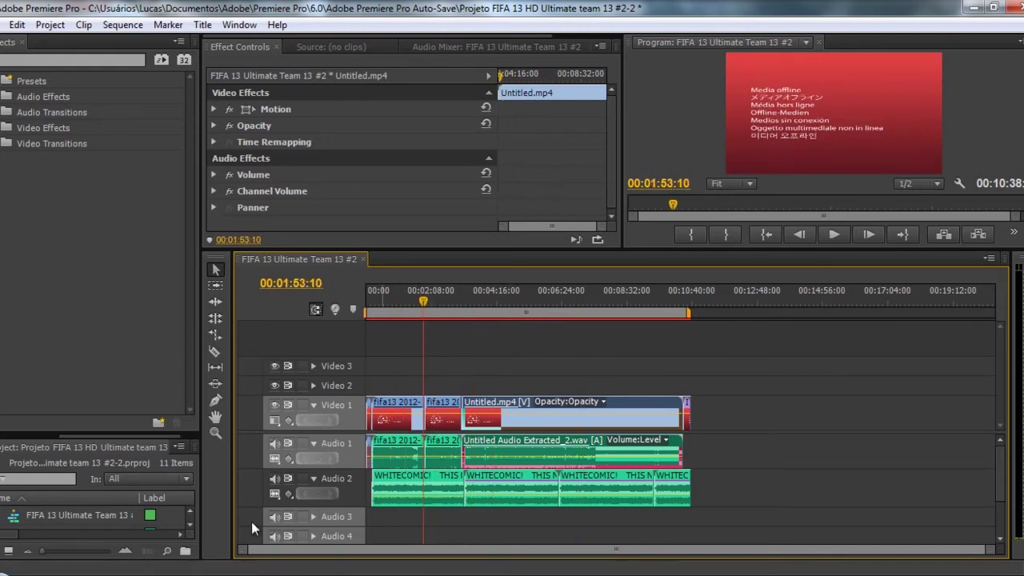
{"action": "right_click", "coordinate": [484, 459]}
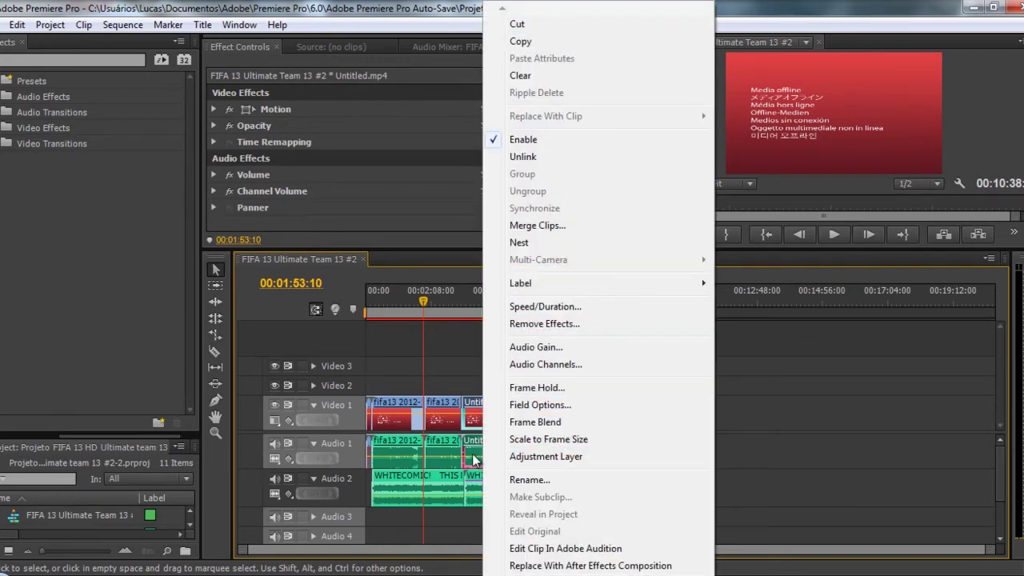
{"action": "left_click", "coordinate": [536, 549]}
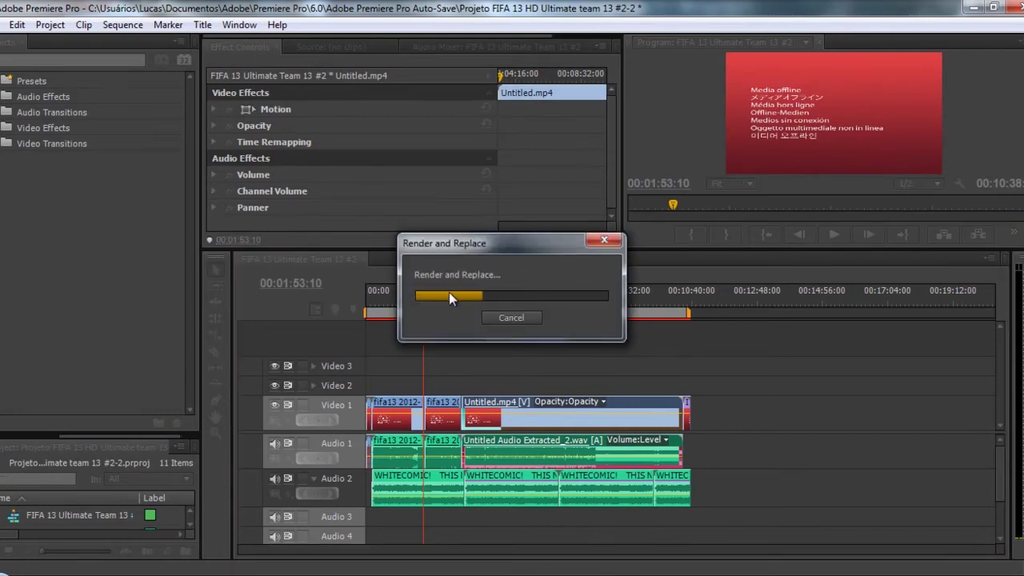